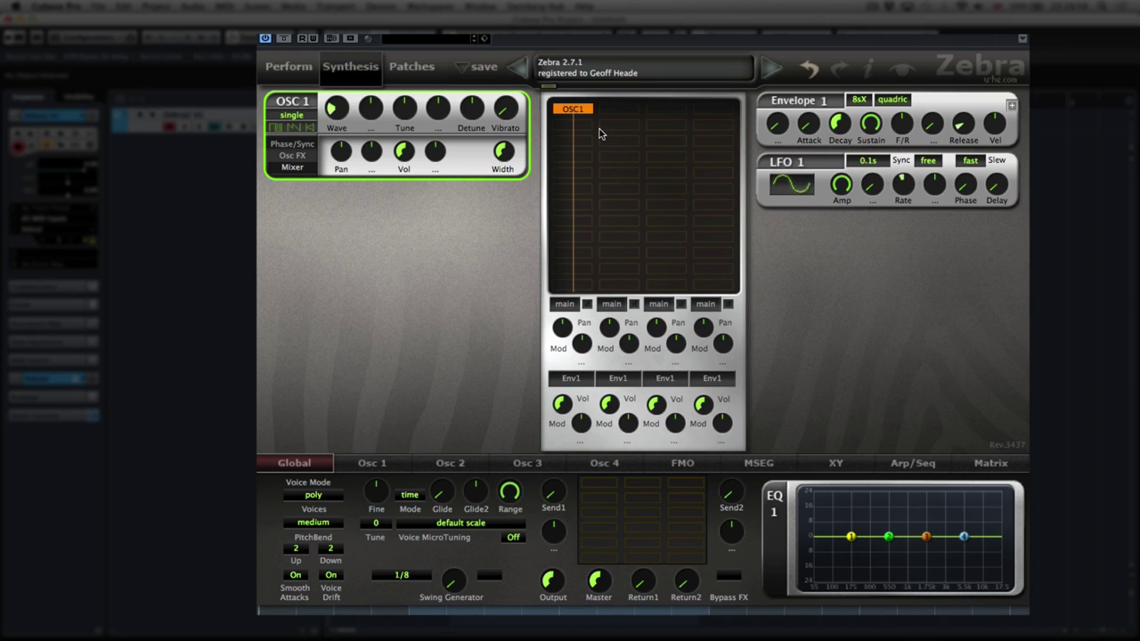
Step: Add an OSC2 module to the first lane of the routing grid, directly below OSC1
click(572, 125)
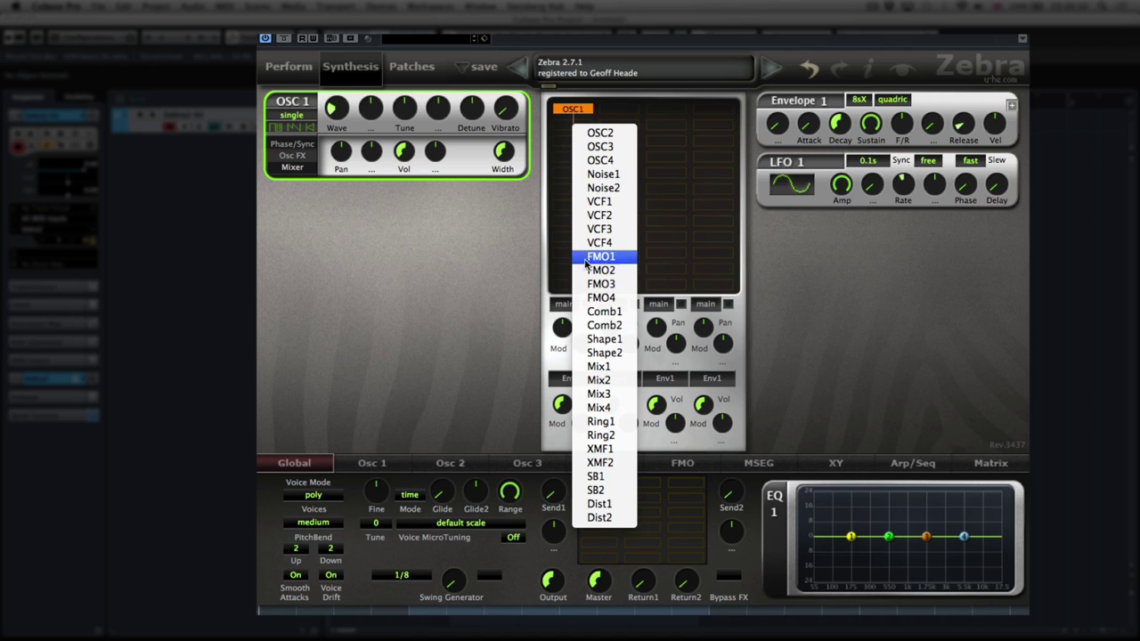
click(589, 134)
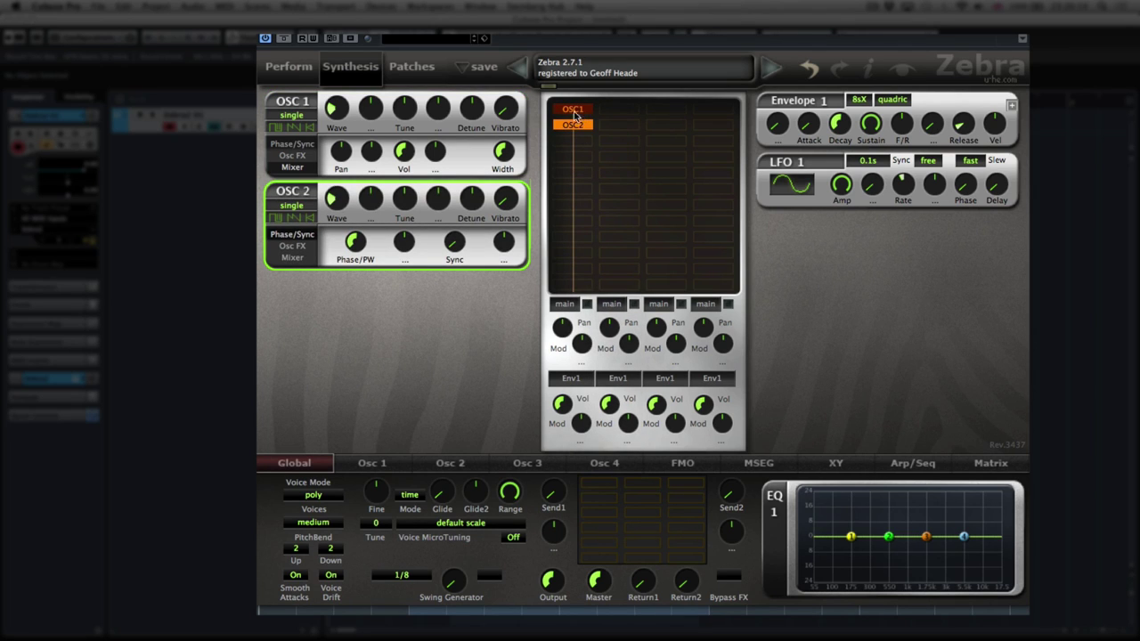
Step: Place an SB1 module in the fourth slot of the first lane, below OSC2, and remove it again
click(575, 160)
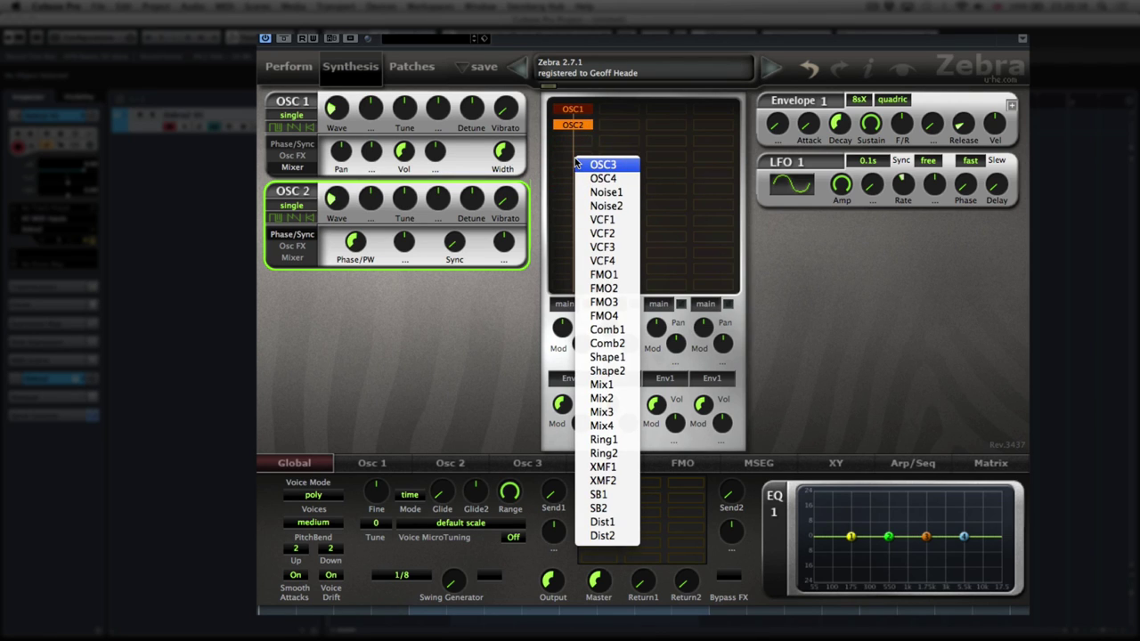
click(621, 496)
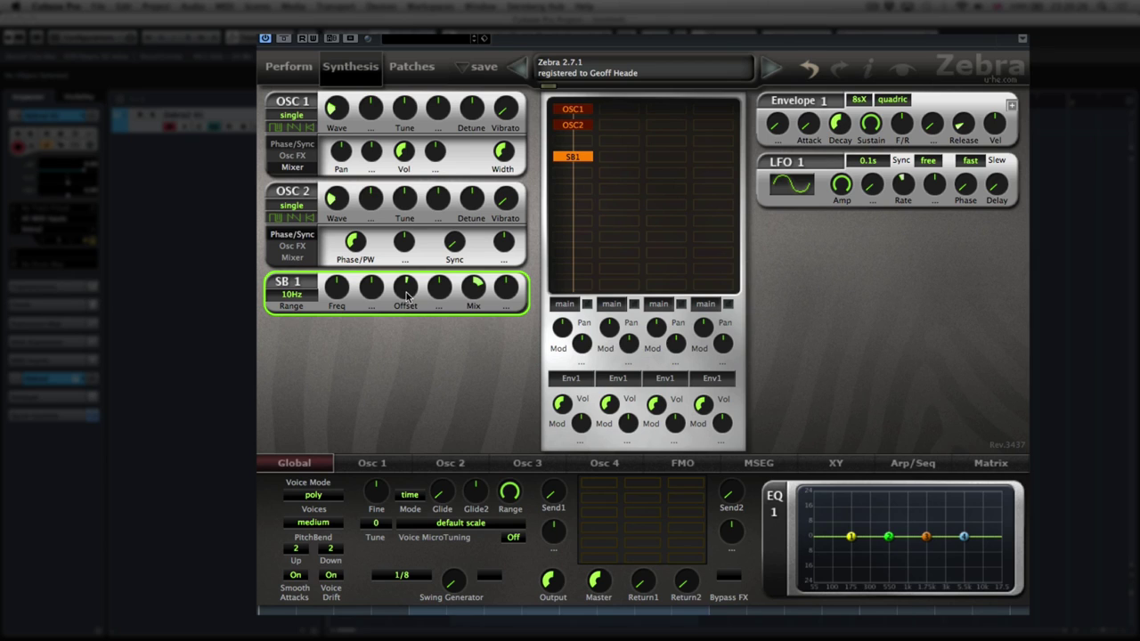
right_click(574, 158)
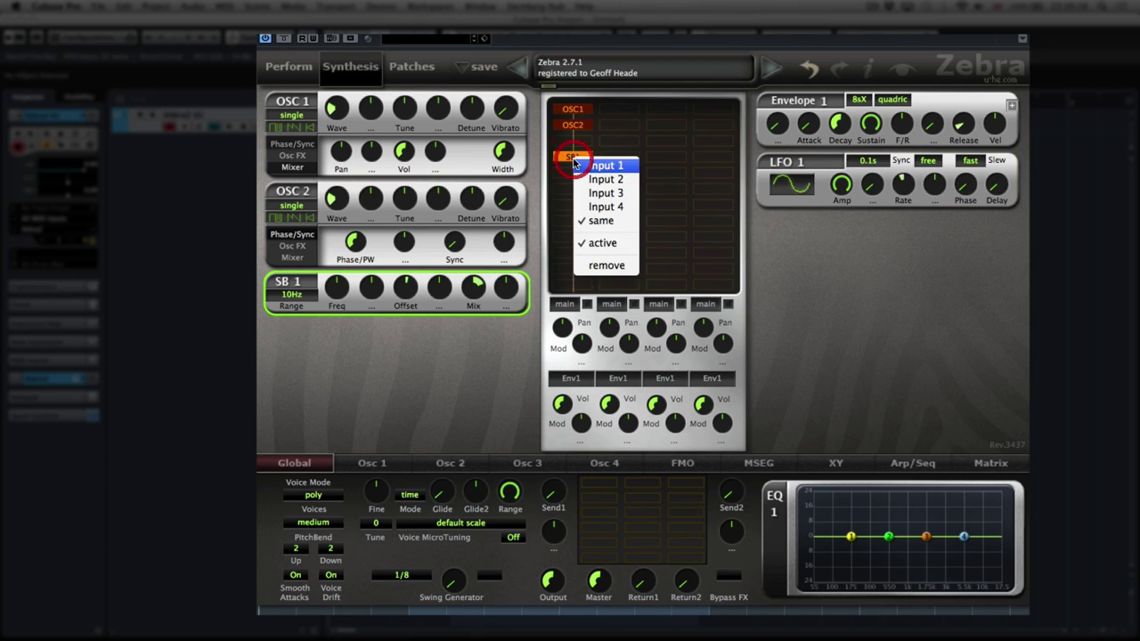
click(594, 266)
Step: Move OSC2 out of the first lane into the fourth slot of the second lane
drag(575, 127, 573, 148)
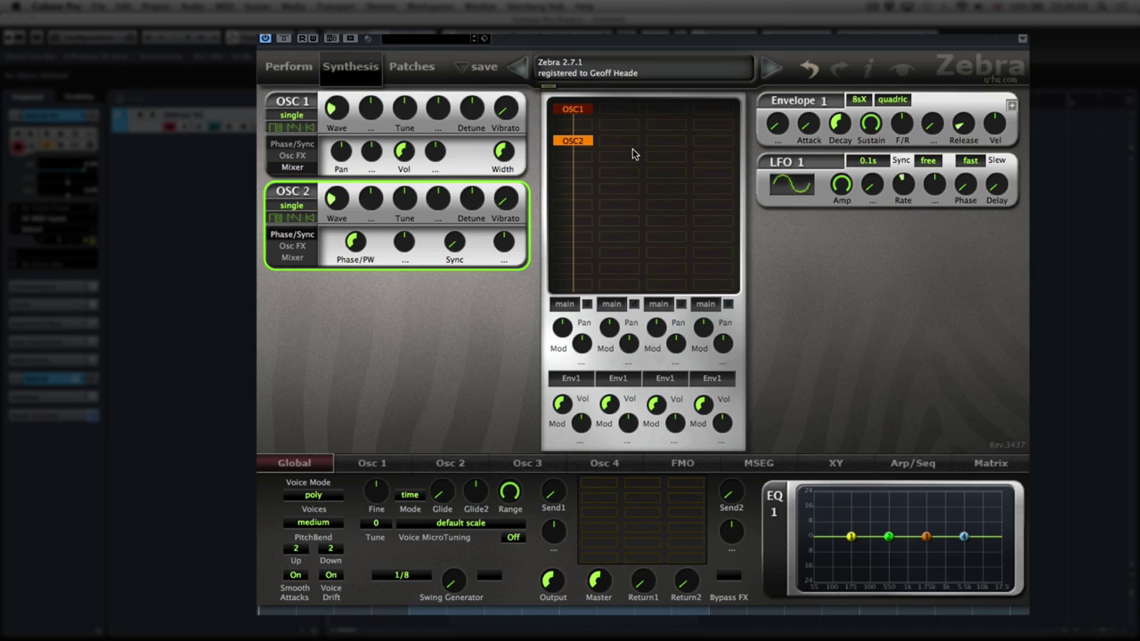
right_click(581, 146)
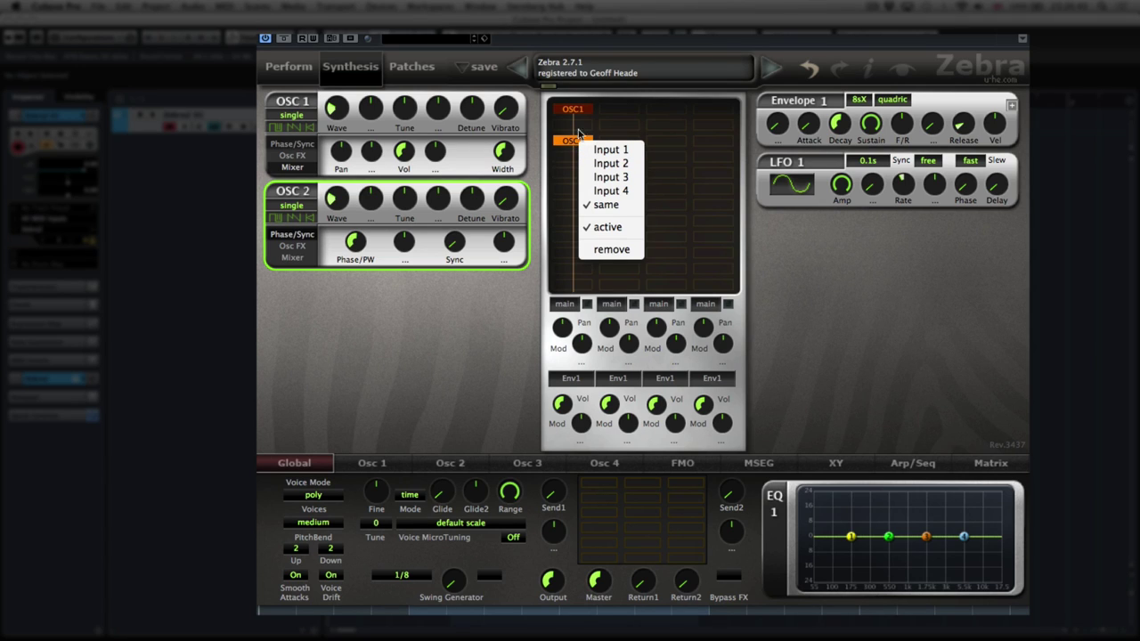
click(577, 113)
click(577, 140)
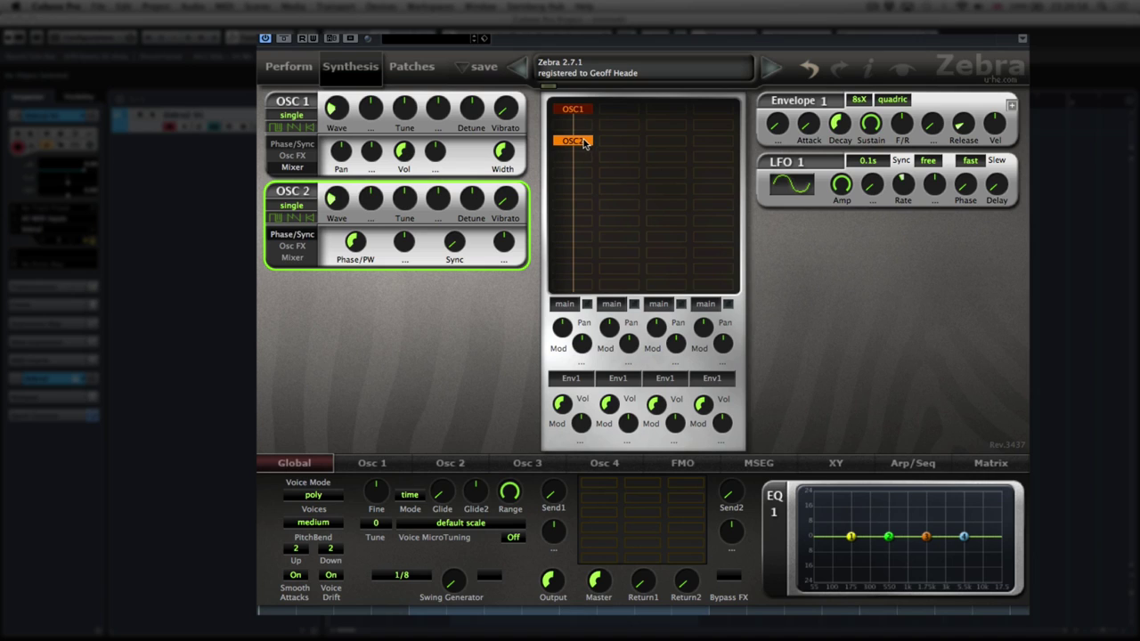
drag(579, 146, 620, 159)
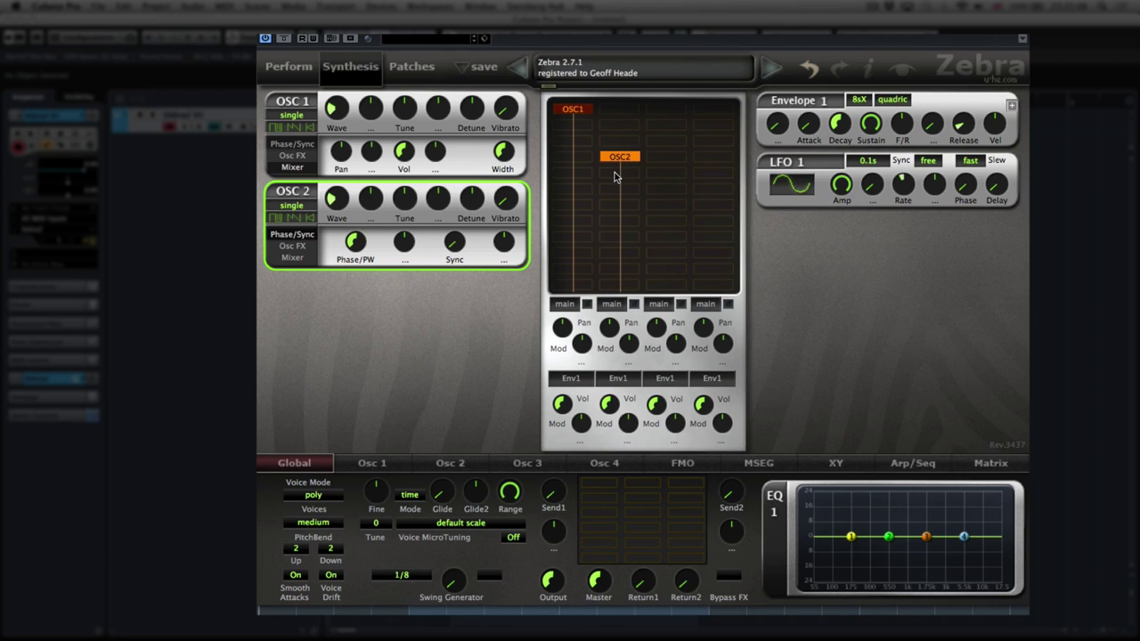
Step: Add a VCF1 filter in the fifth slot of the second lane and move OSC2 up to that lane's third slot
click(614, 172)
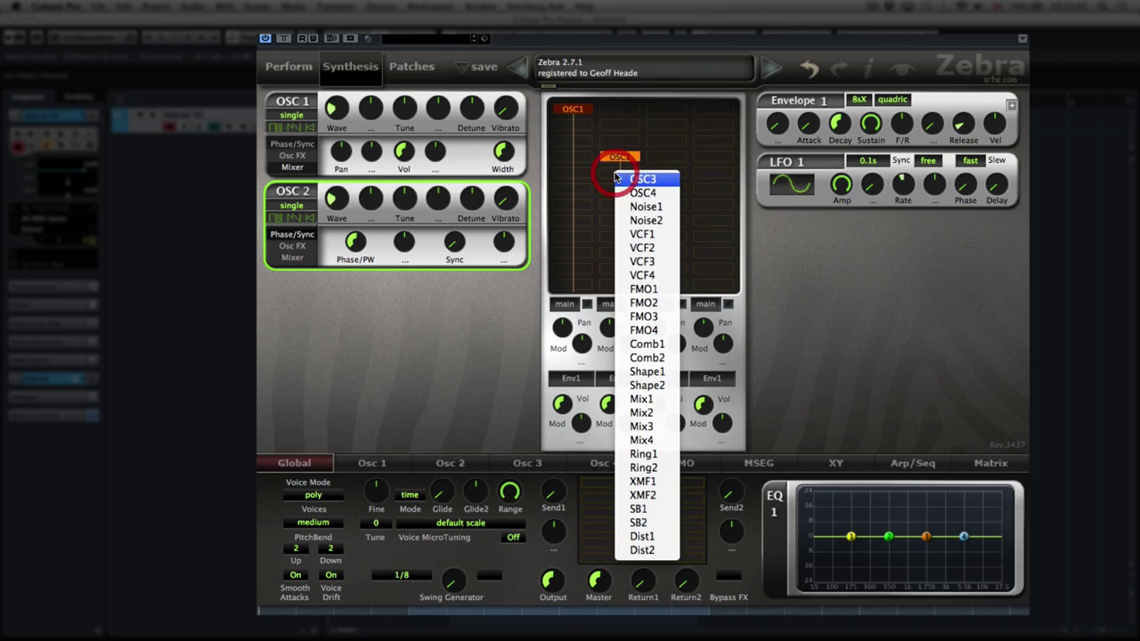
click(641, 234)
drag(629, 160, 621, 142)
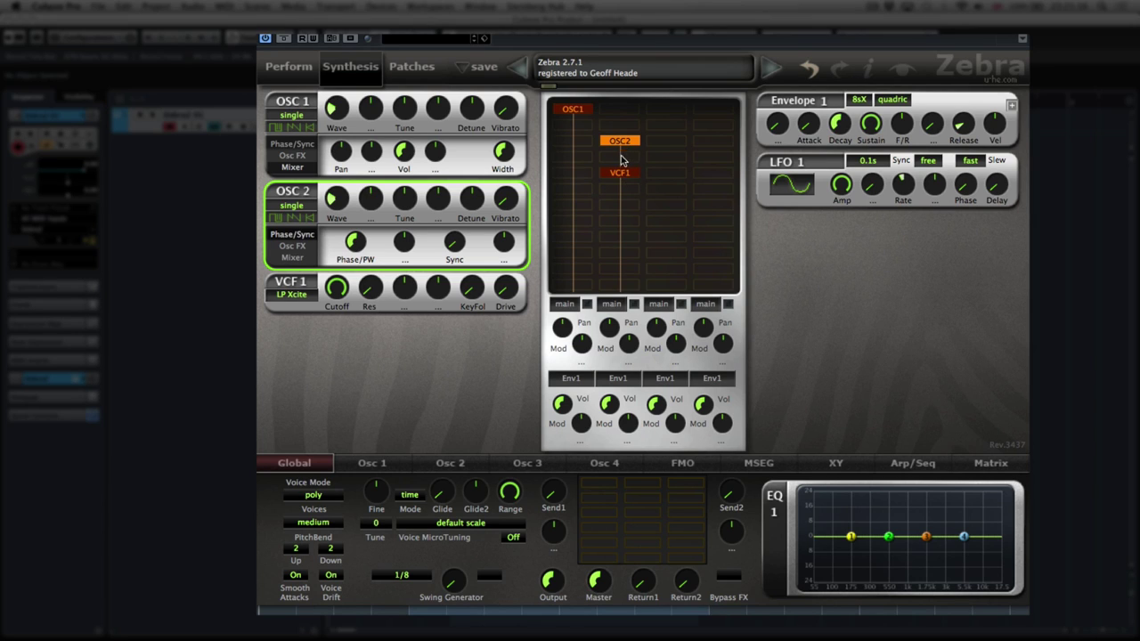
Step: Set VCF1 to receive Input 1 and move OSC2 up to the second slot of its lane
right_click(618, 176)
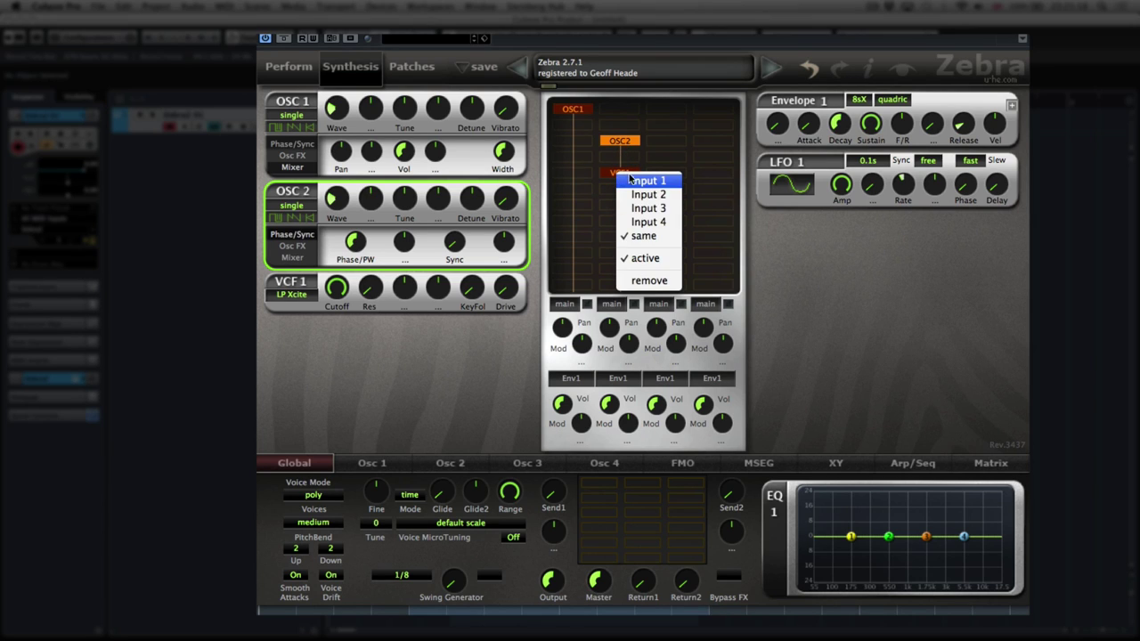
click(639, 181)
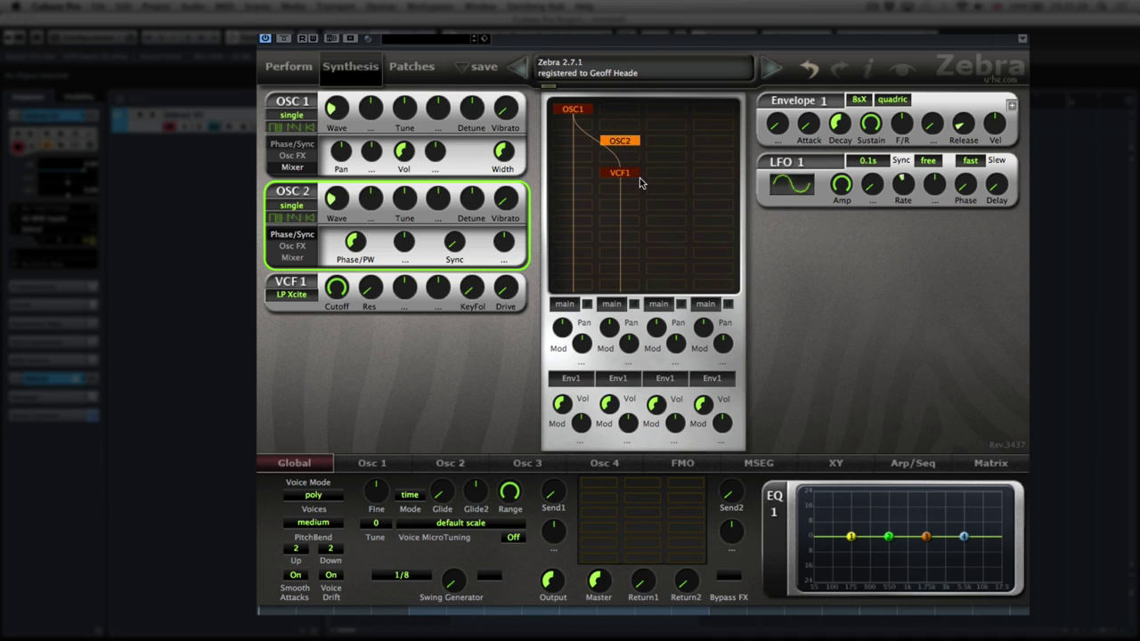
drag(623, 149, 625, 125)
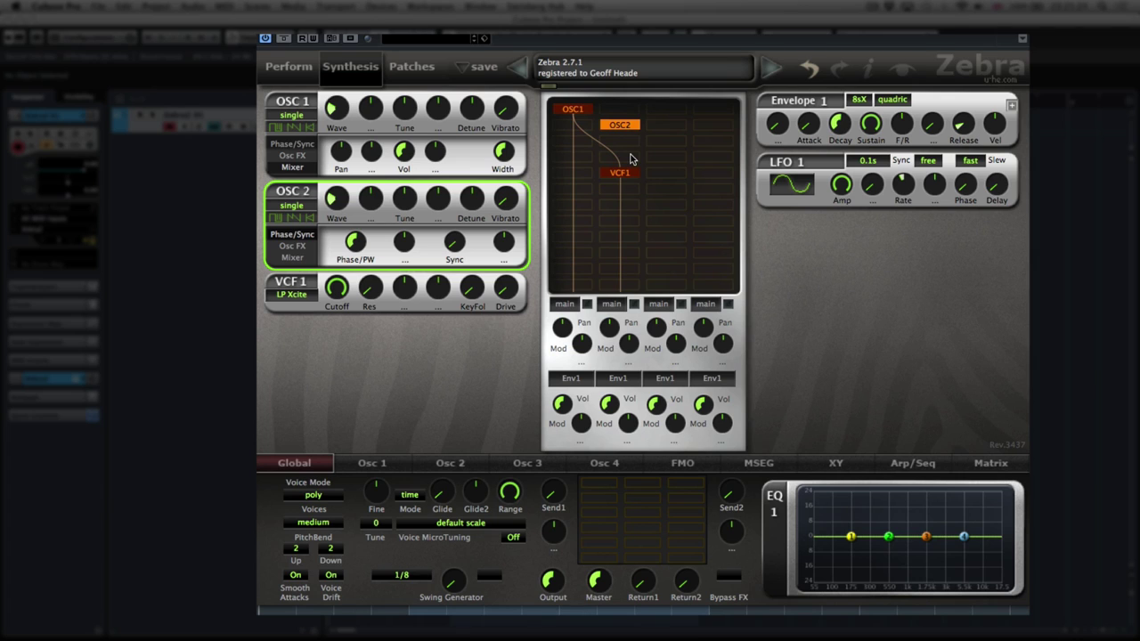
Step: Add an XMF1 filter in the sixth slot of the first lane and set its source to Input 1
click(583, 194)
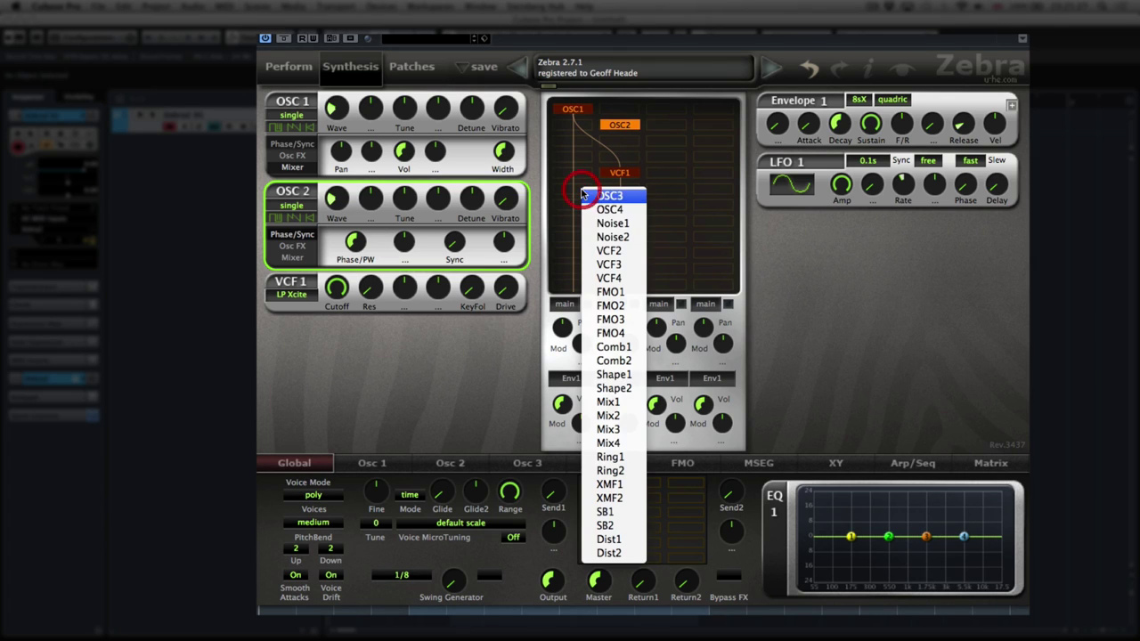
click(609, 484)
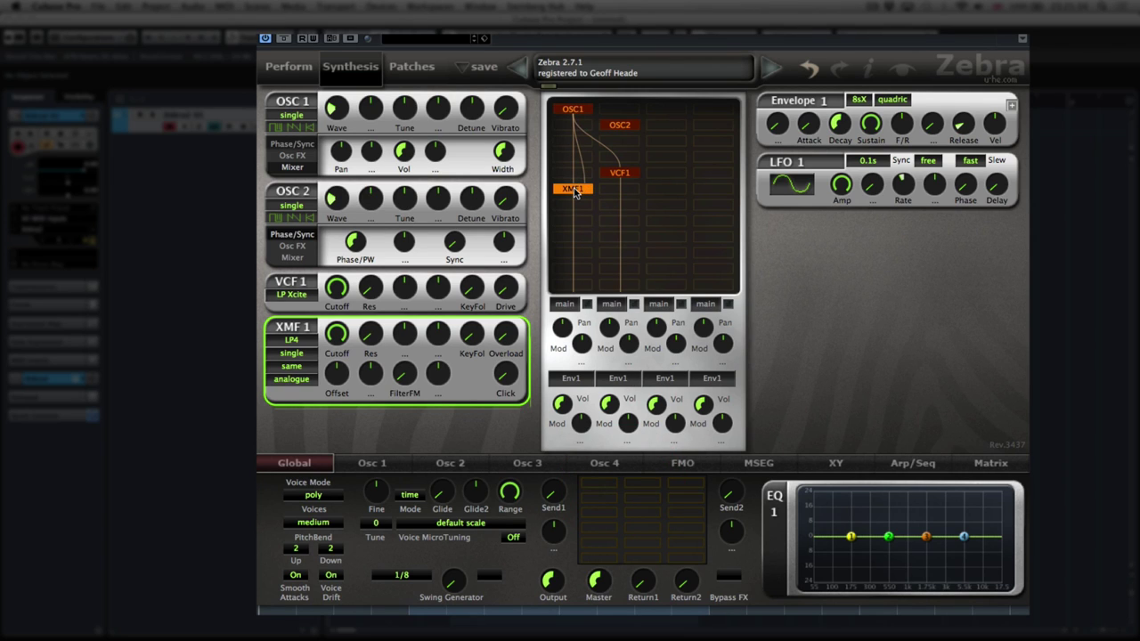
right_click(576, 192)
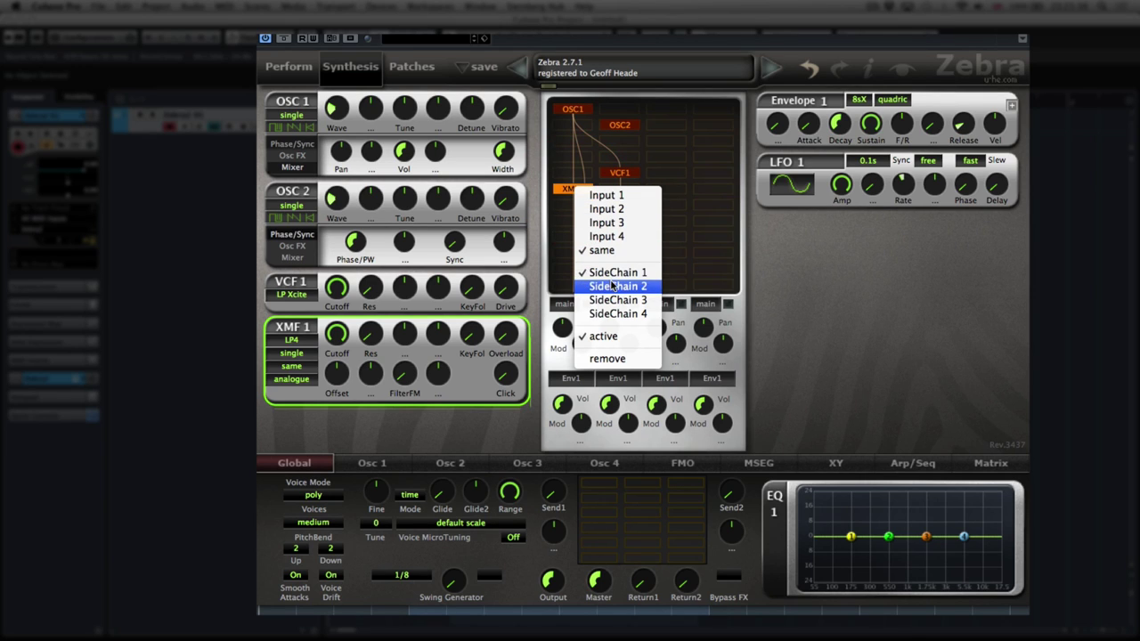
click(603, 197)
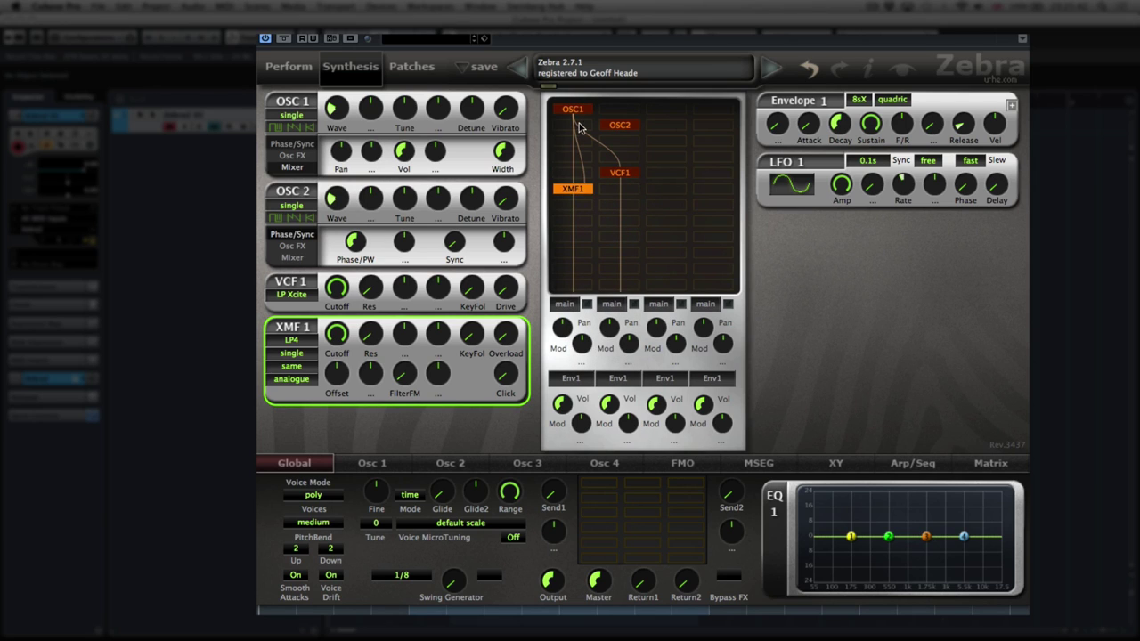
Step: Switch XMF1's sidechain to SideChain 2 and move the module up one slot, level with VCF1
right_click(577, 192)
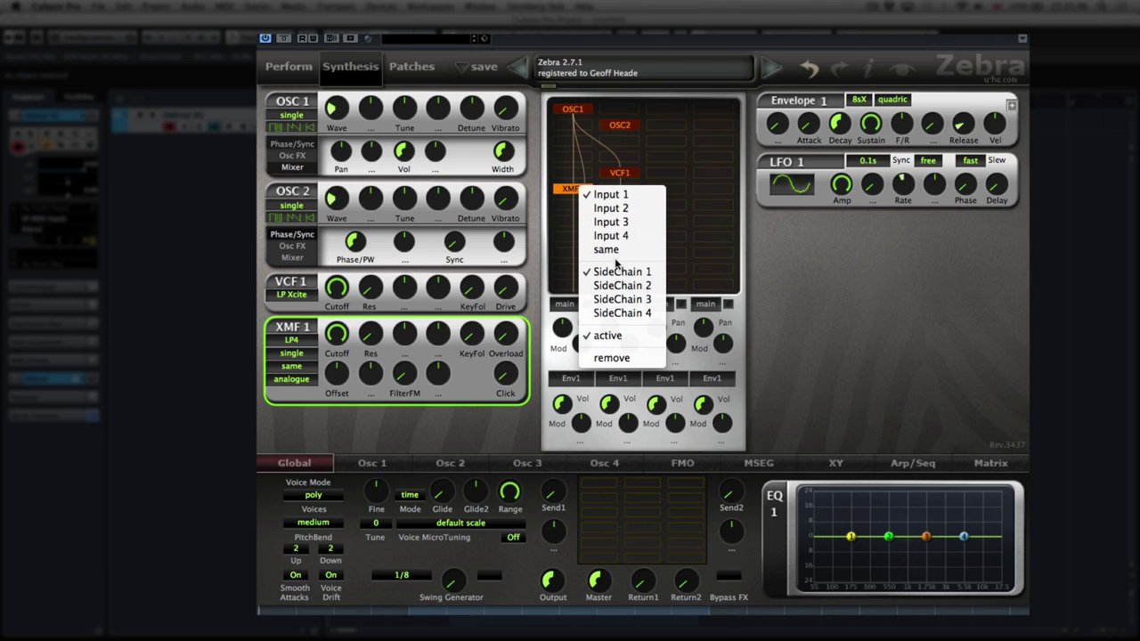
click(615, 284)
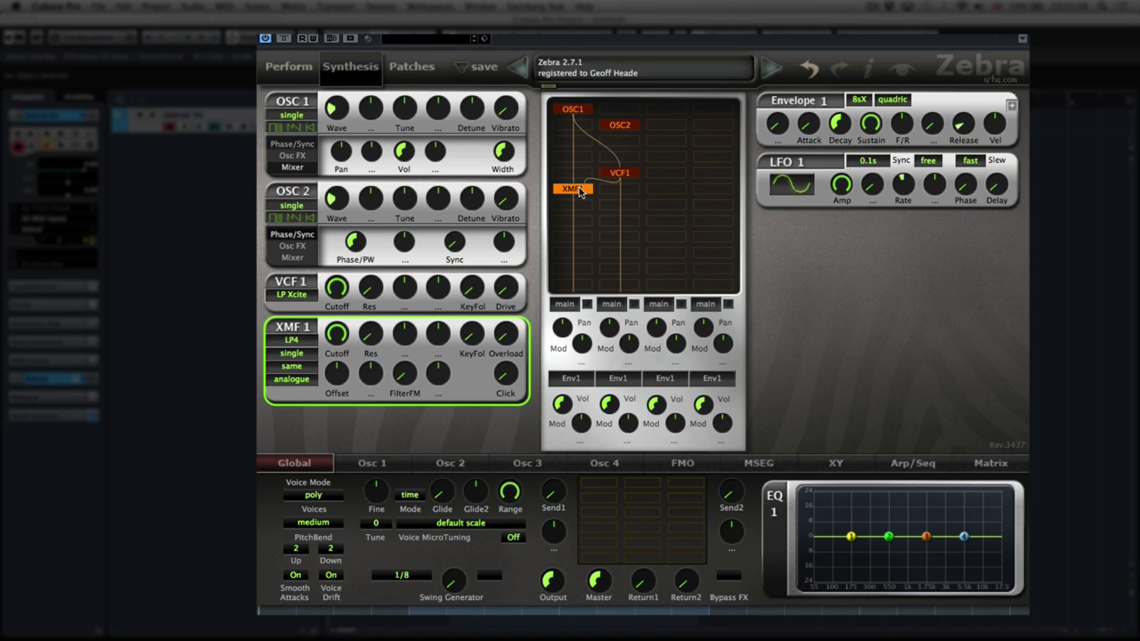
drag(579, 192, 579, 181)
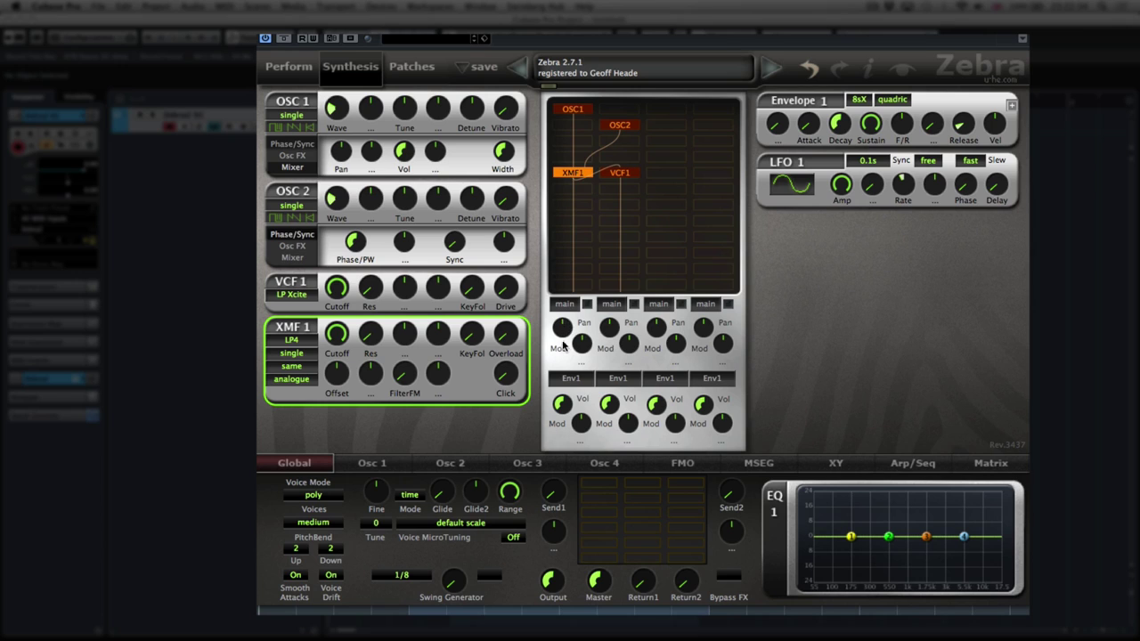
click(564, 304)
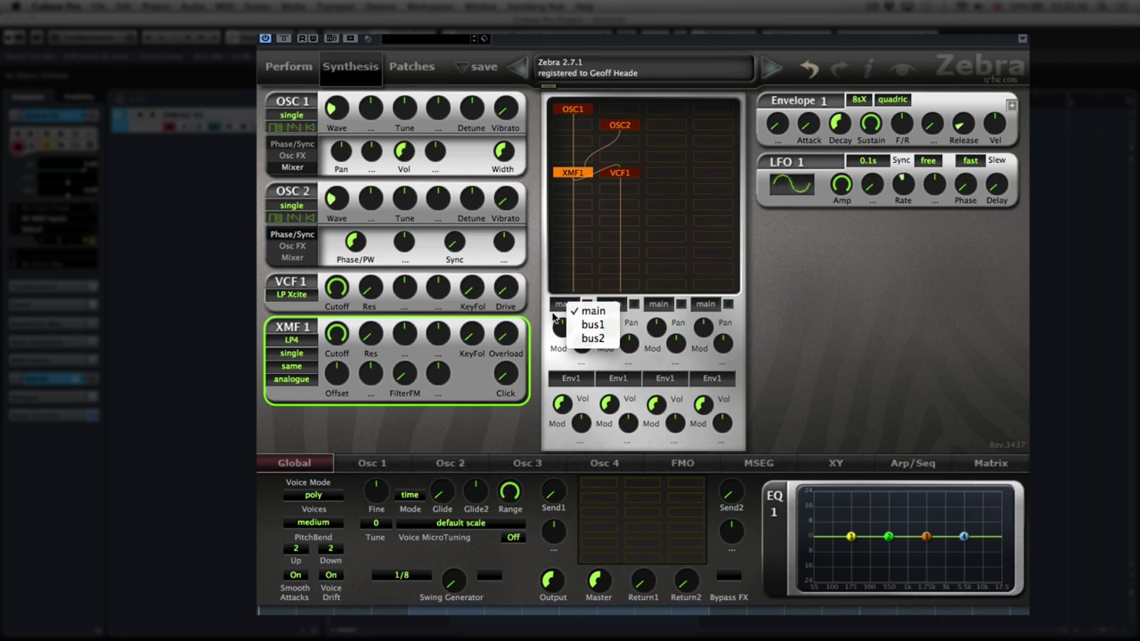
click(555, 314)
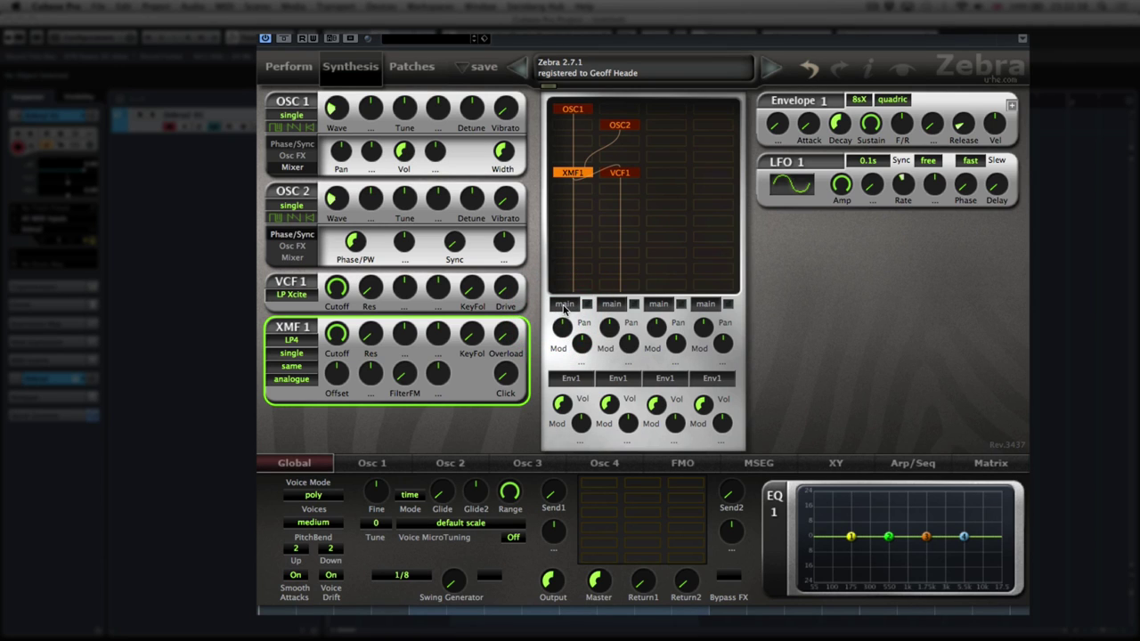
click(565, 305)
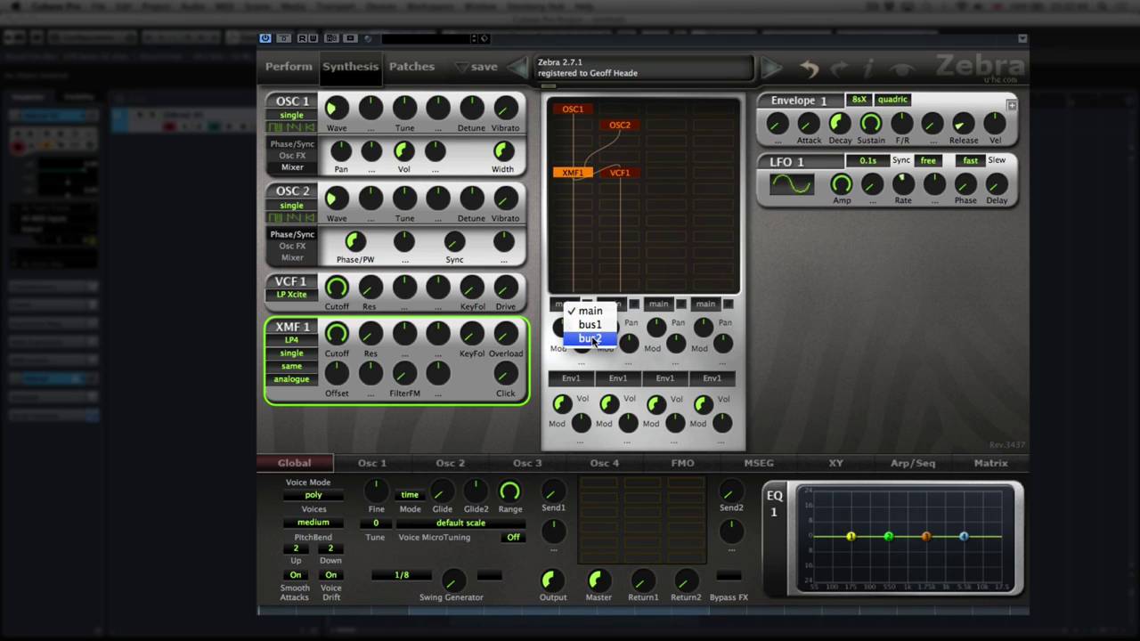
click(648, 481)
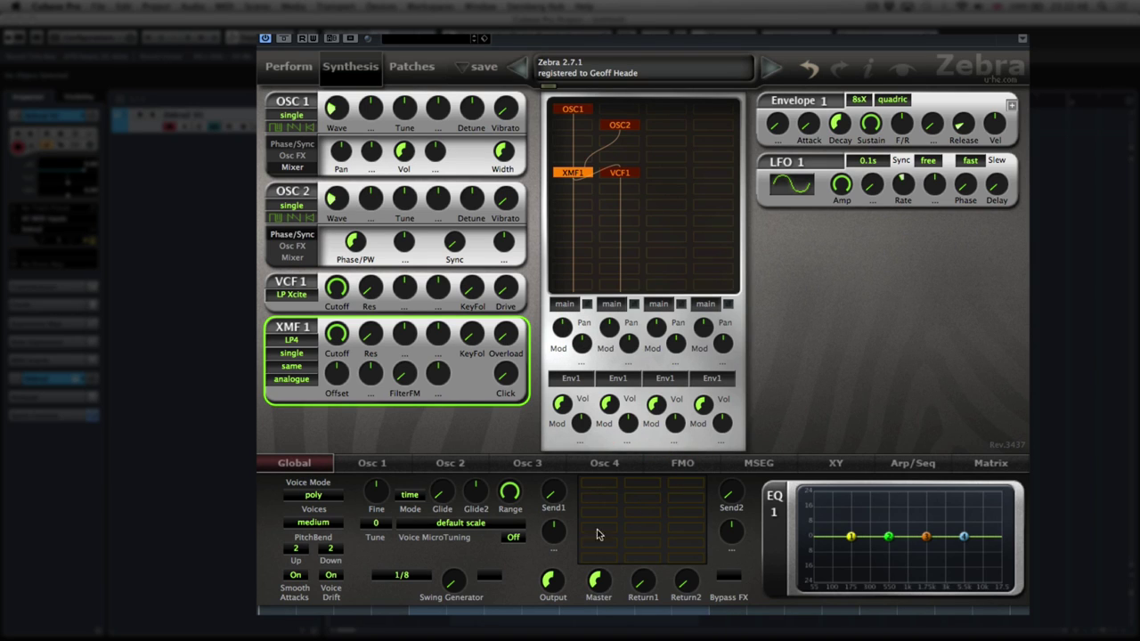
mouse_move(598, 579)
mouse_down()
mouse_move(598, 557)
mouse_move(638, 506)
mouse_up()
Step: Route the second lane's output to bus1
click(611, 305)
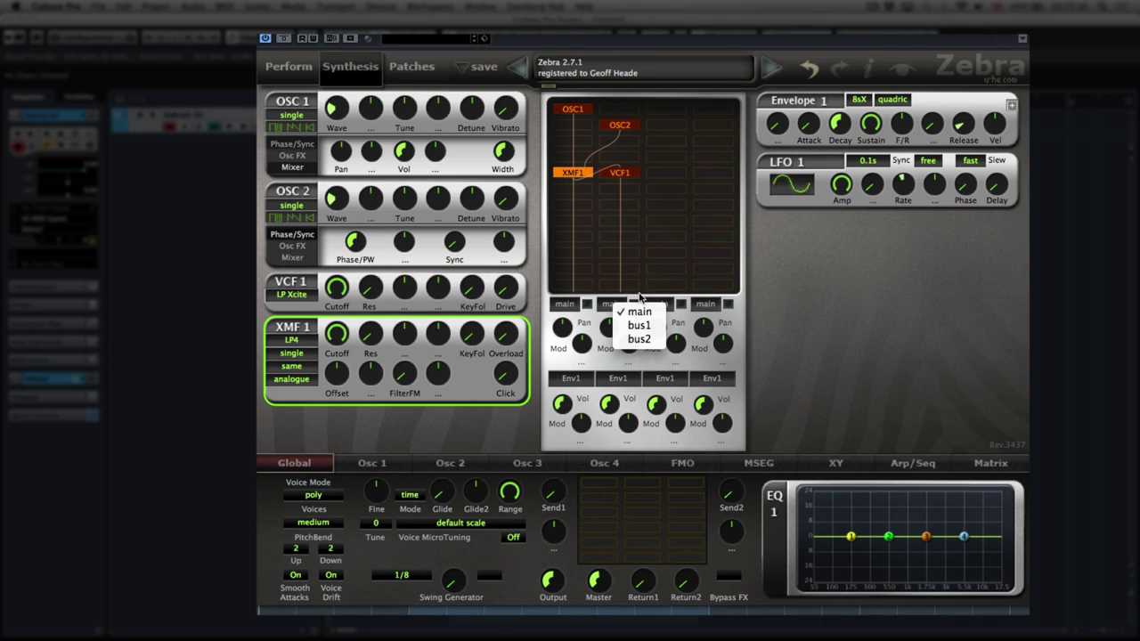
click(638, 326)
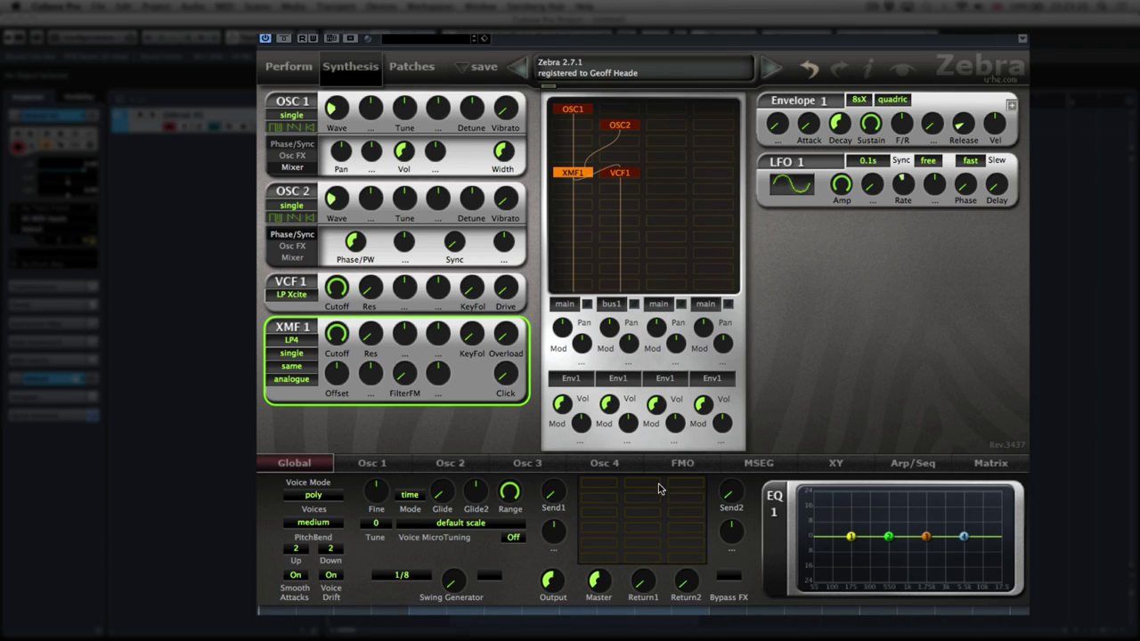
Step: Mute and unmute the first and second lanes in turn
click(587, 305)
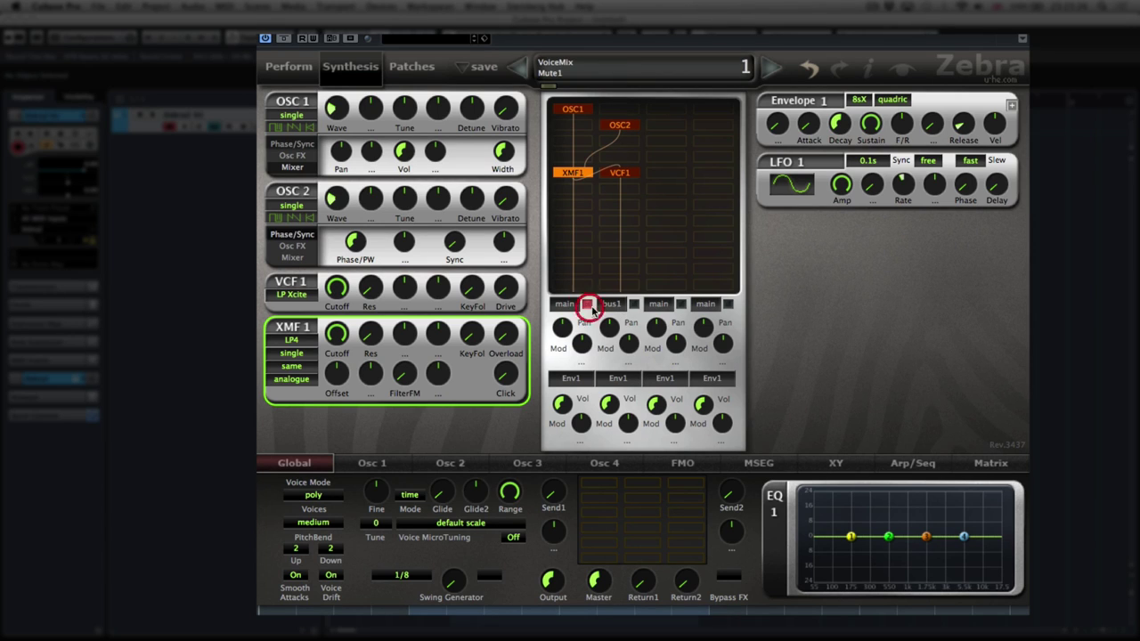
click(634, 305)
click(587, 304)
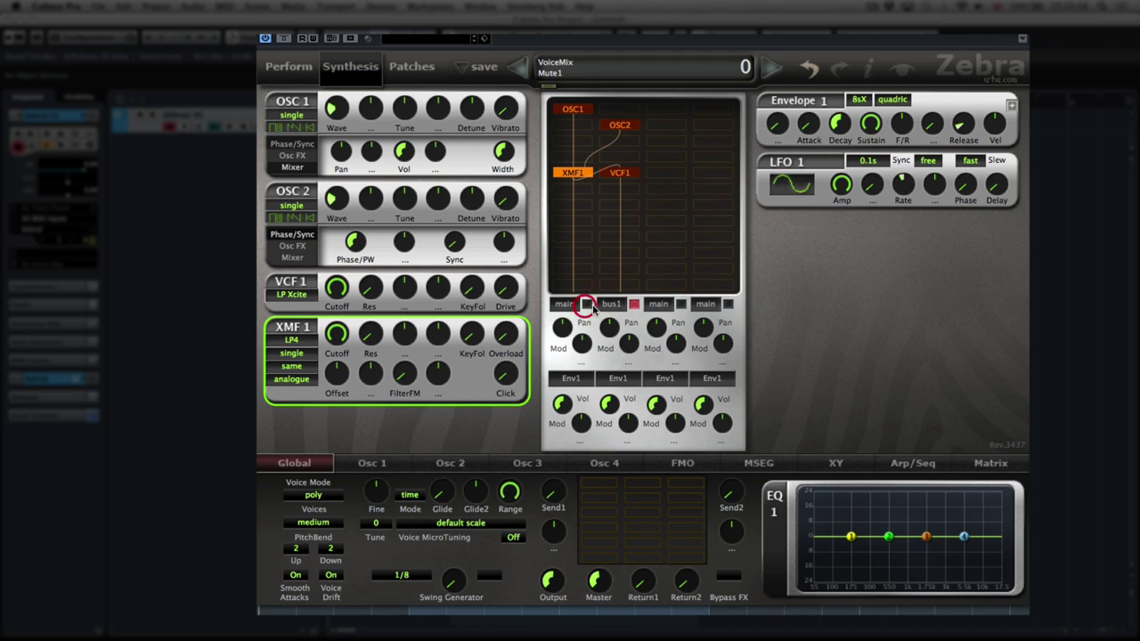
click(634, 305)
click(587, 304)
click(587, 304)
click(634, 304)
click(634, 305)
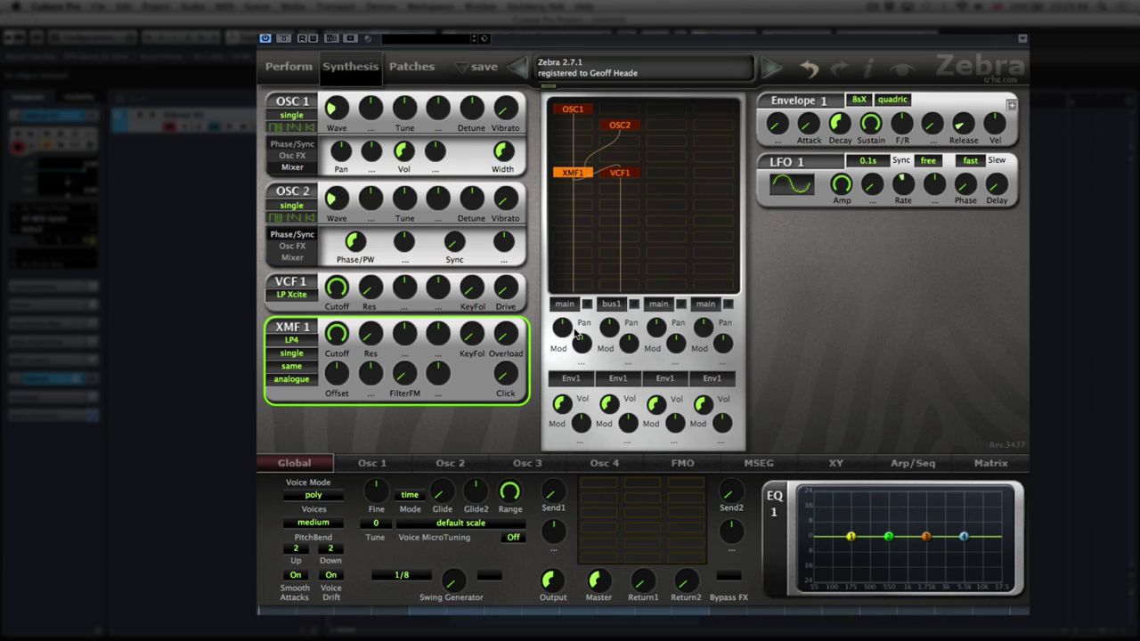
Step: Assign Env2 as the volume envelope of the second lane
click(571, 379)
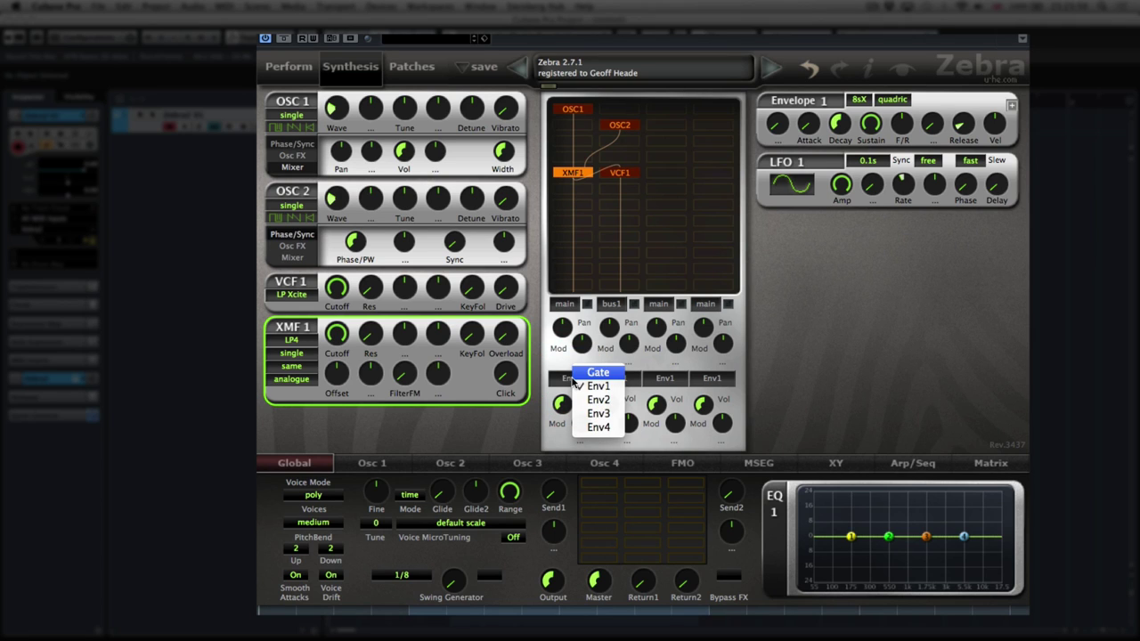
click(564, 360)
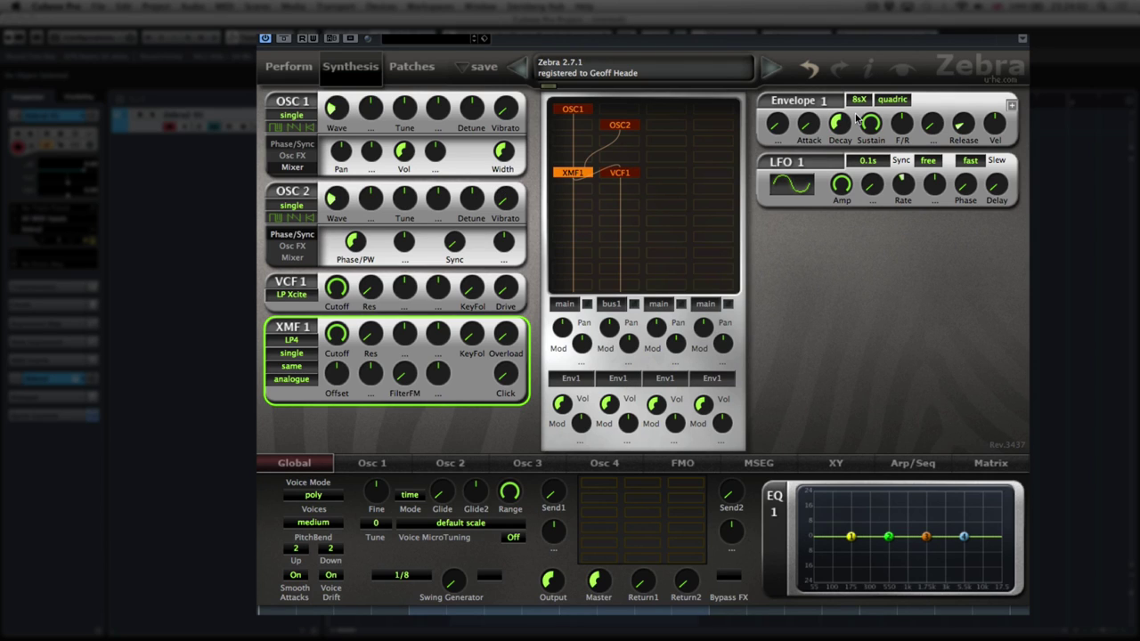
click(623, 381)
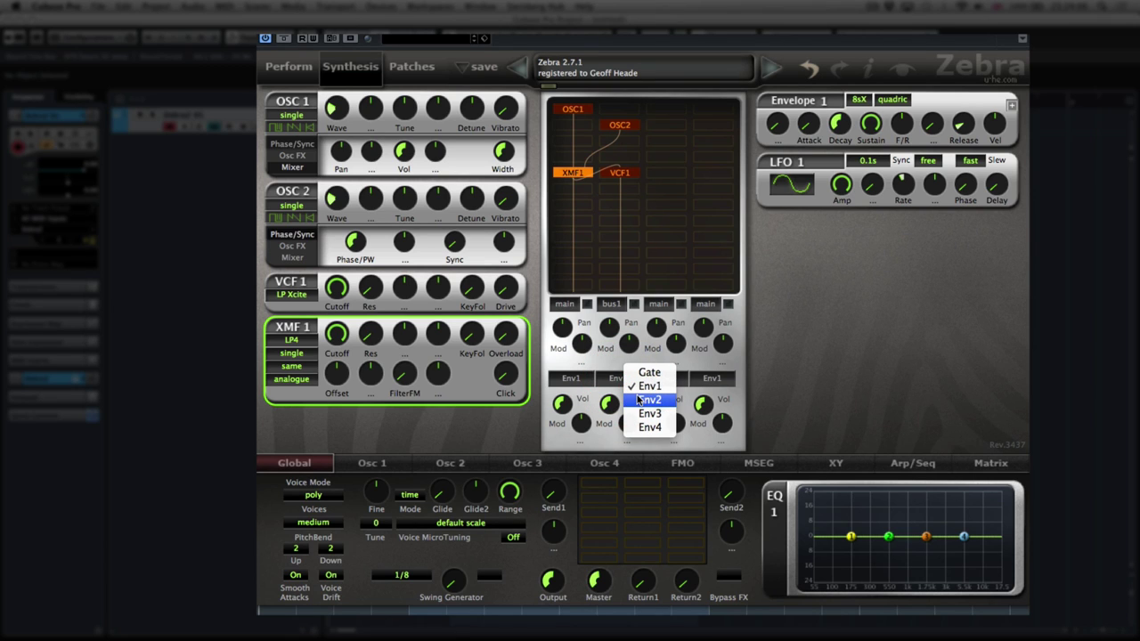
click(639, 400)
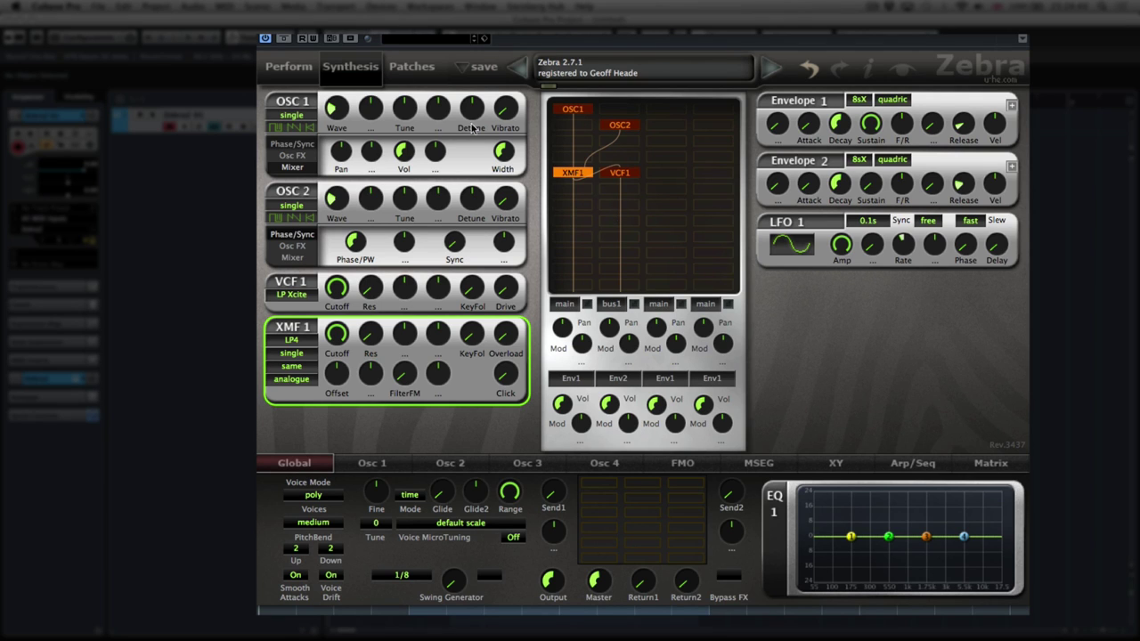
Step: Load the initialize patch and return to the synthesis view
click(411, 69)
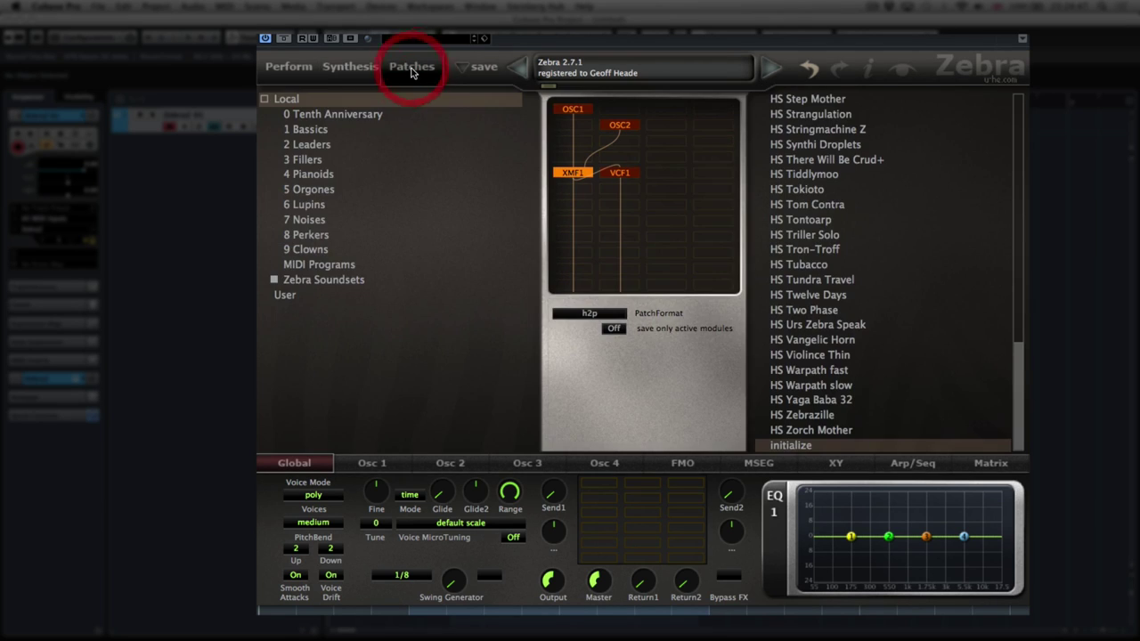
click(823, 445)
click(333, 73)
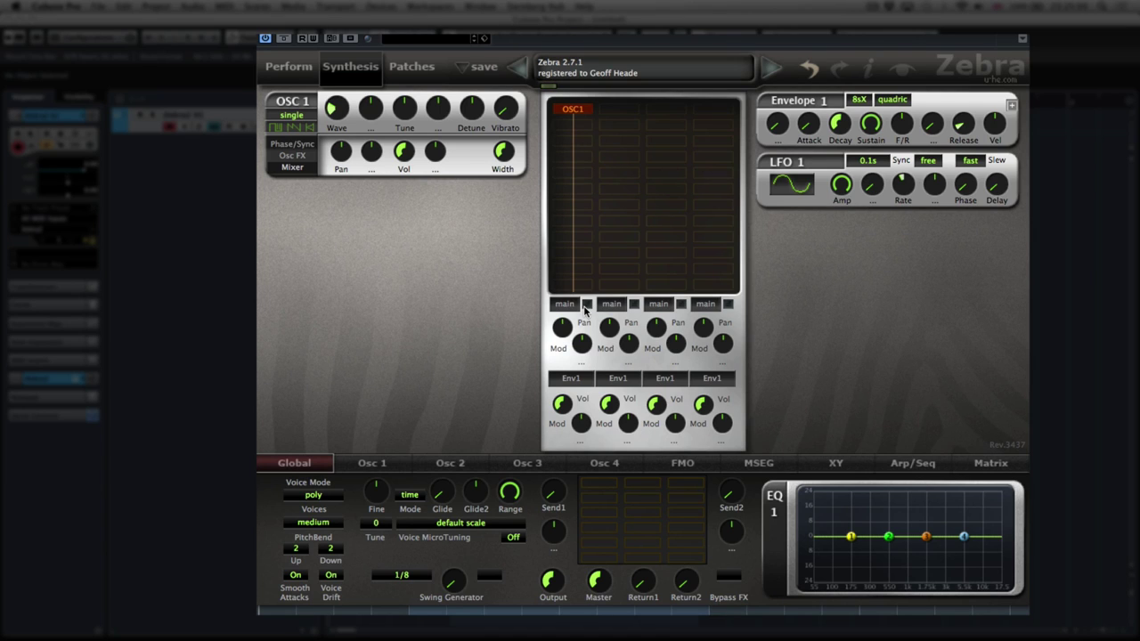
Step: Add OSC2 in the top slot of the second lane and load the factory oscillator preset PWM thru 25 into it
click(633, 109)
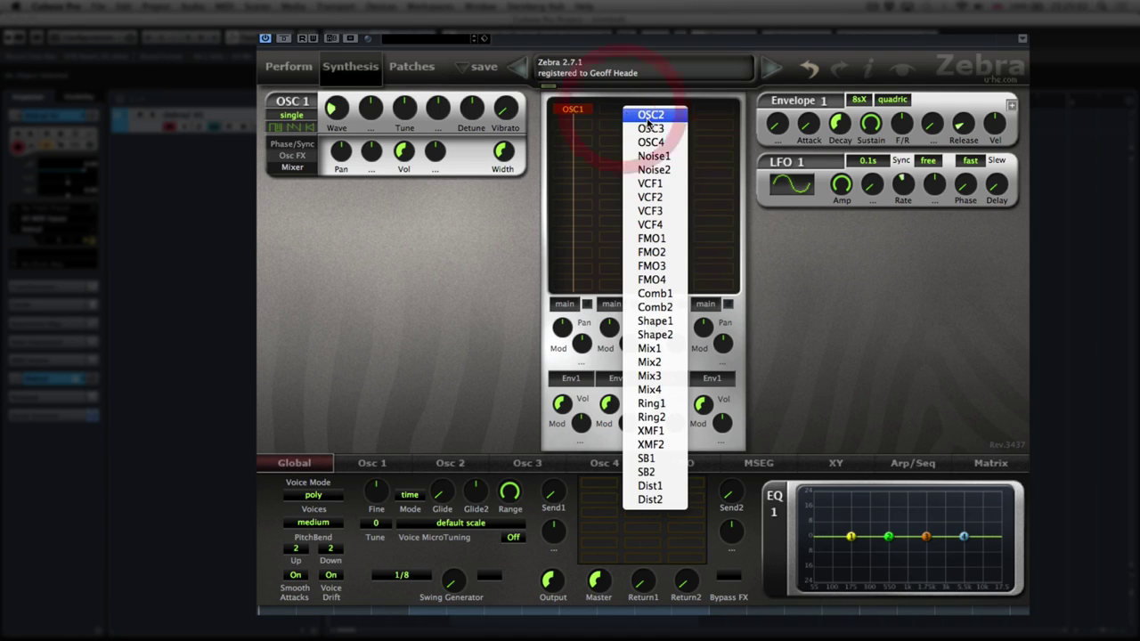
click(649, 115)
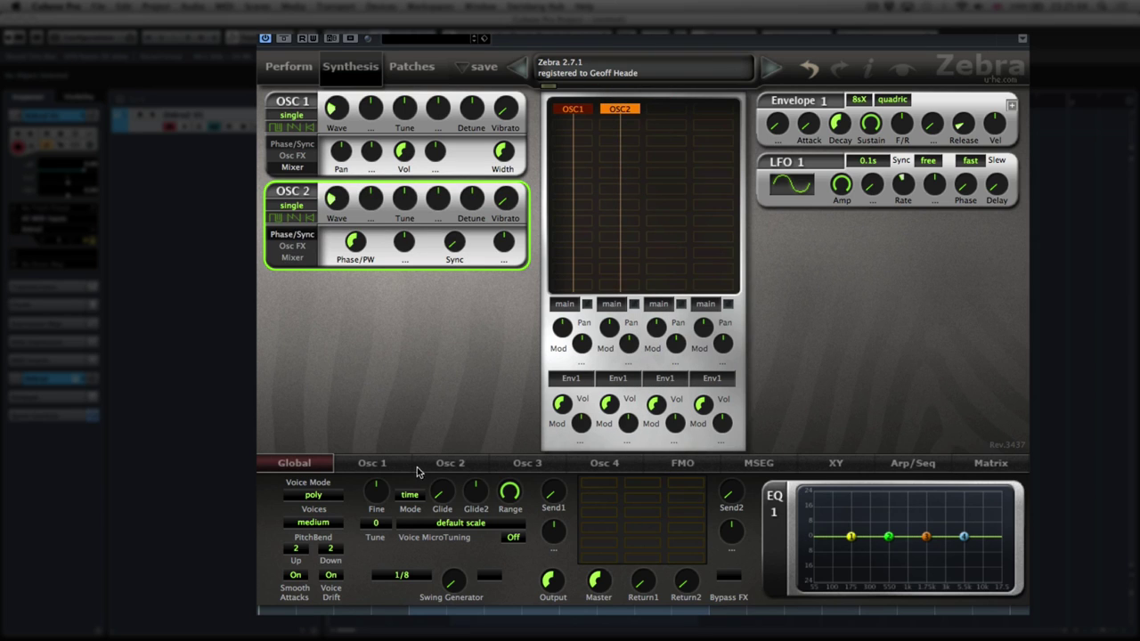
click(458, 468)
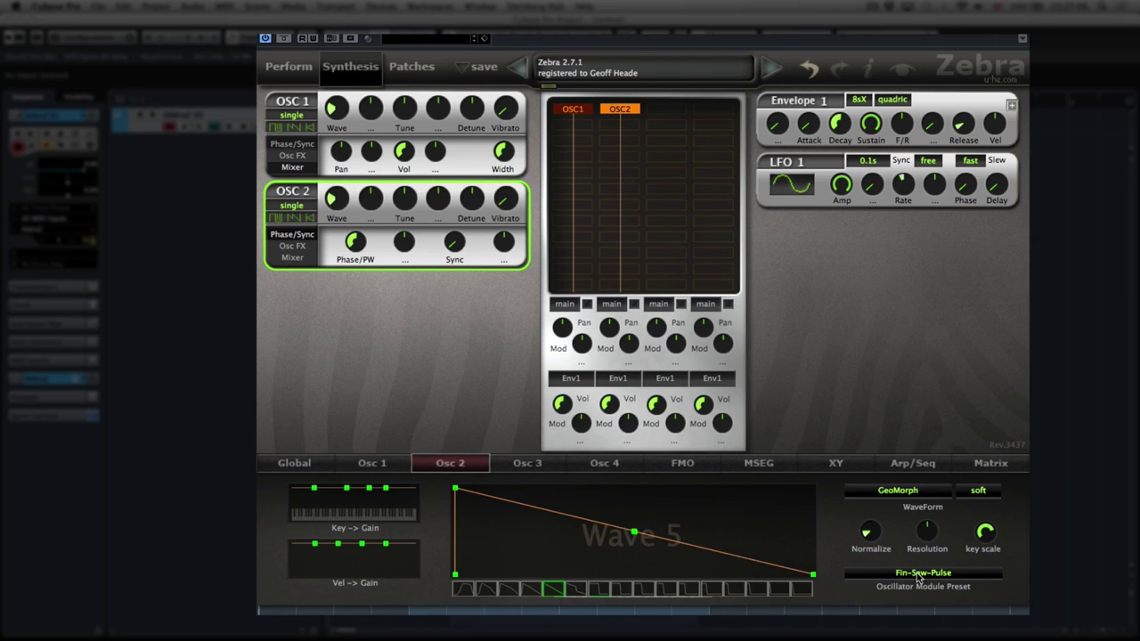
click(917, 577)
click(527, 158)
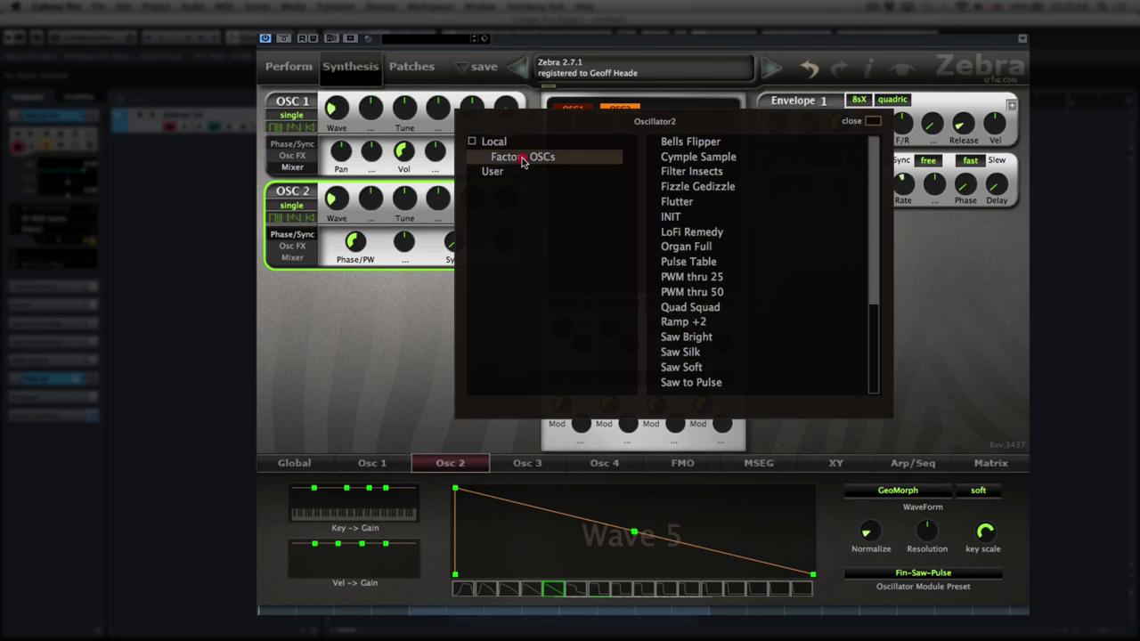
click(693, 278)
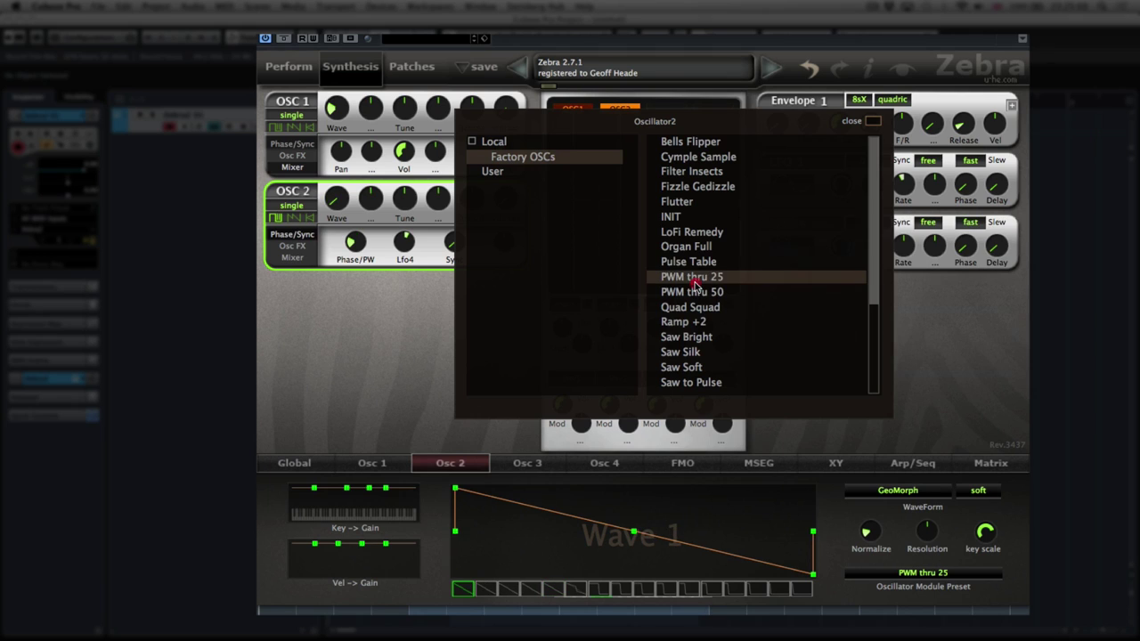
click(873, 122)
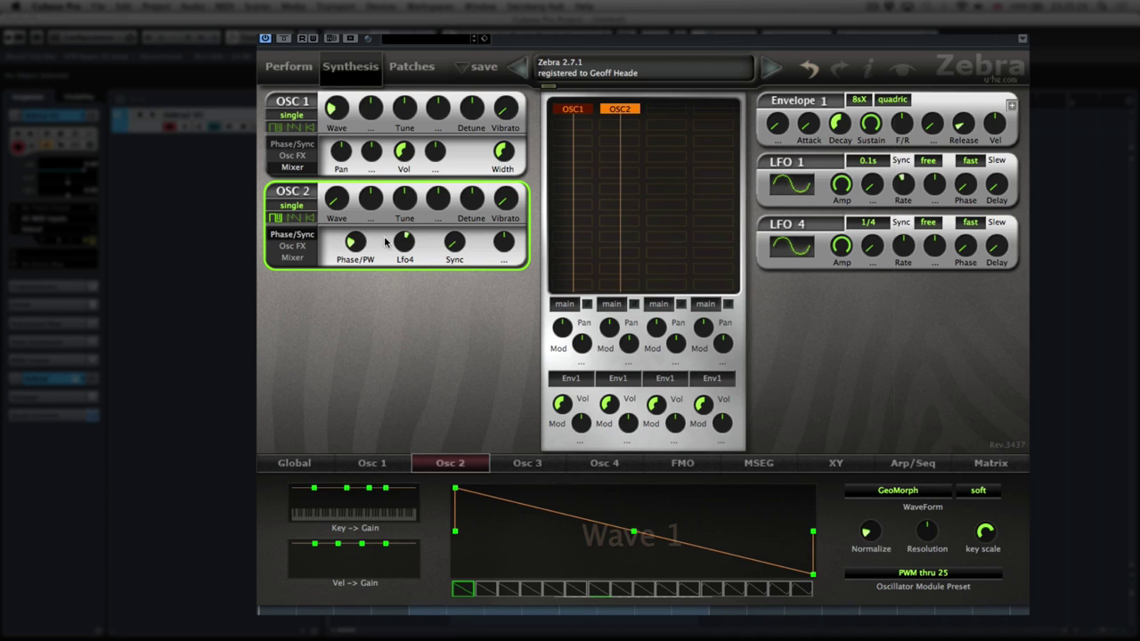
Step: Increase the Lfo4 modulation depth on OSC2's Phase/PW and slow down LFO 4's rate
drag(409, 249, 403, 223)
drag(899, 247, 827, 297)
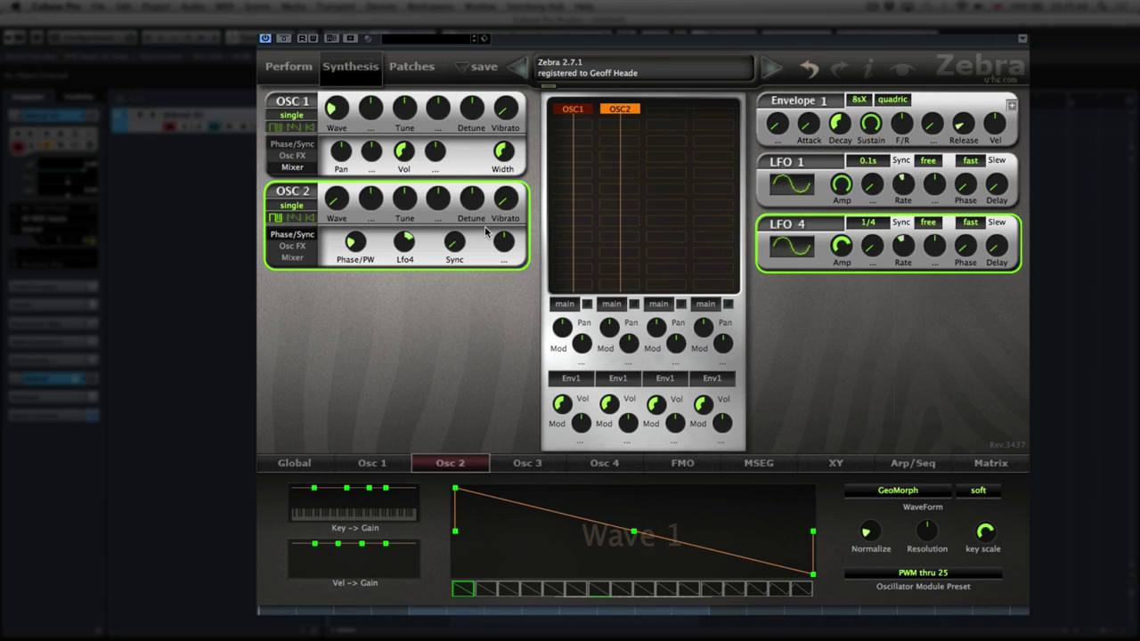
Step: Add an XMF1 filter in the fifth slot of the second lane
click(615, 177)
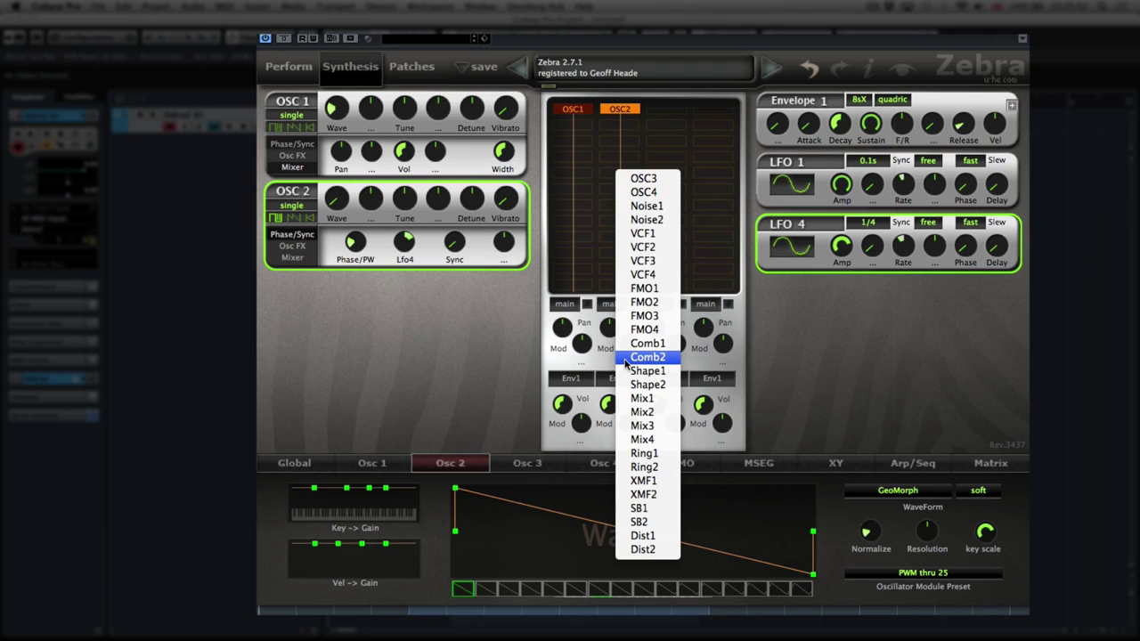
click(651, 480)
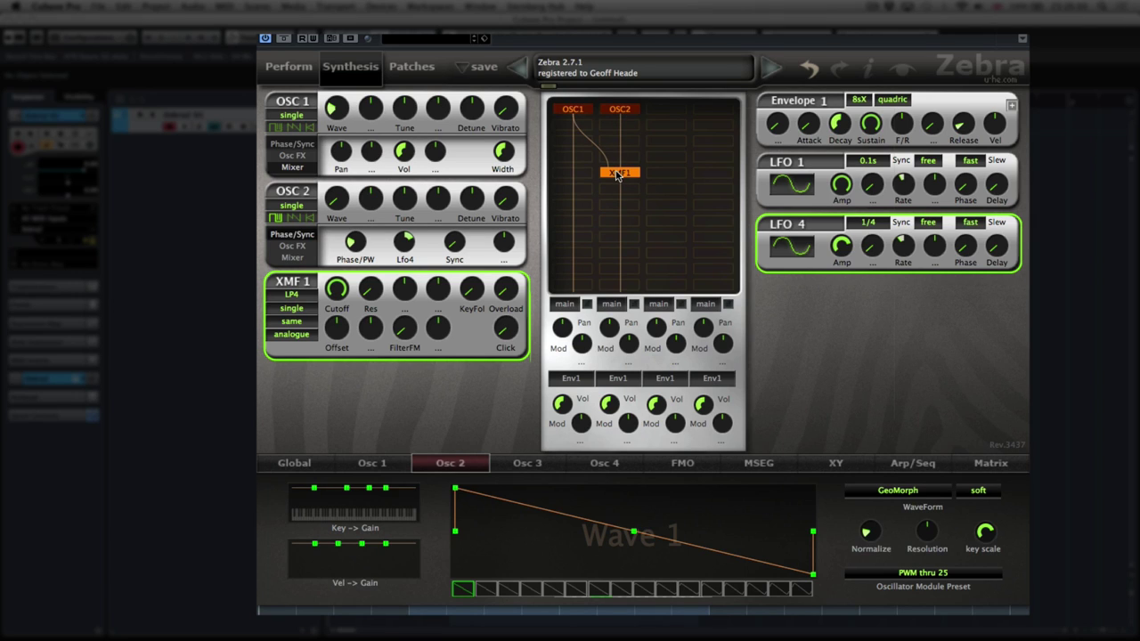
Step: Sweep XMF1's cutoff down and back up, both with the first lane active and with it muted
drag(331, 331, 338, 289)
drag(336, 292, 320, 415)
click(587, 304)
click(336, 288)
click(370, 147)
mouse_move(338, 292)
mouse_down()
mouse_move(324, 367)
mouse_move(329, 258)
mouse_move(321, 412)
mouse_move(325, 293)
mouse_up()
click(587, 305)
Step: Add a VCF1 filter in the sixth slot of the first lane
click(573, 194)
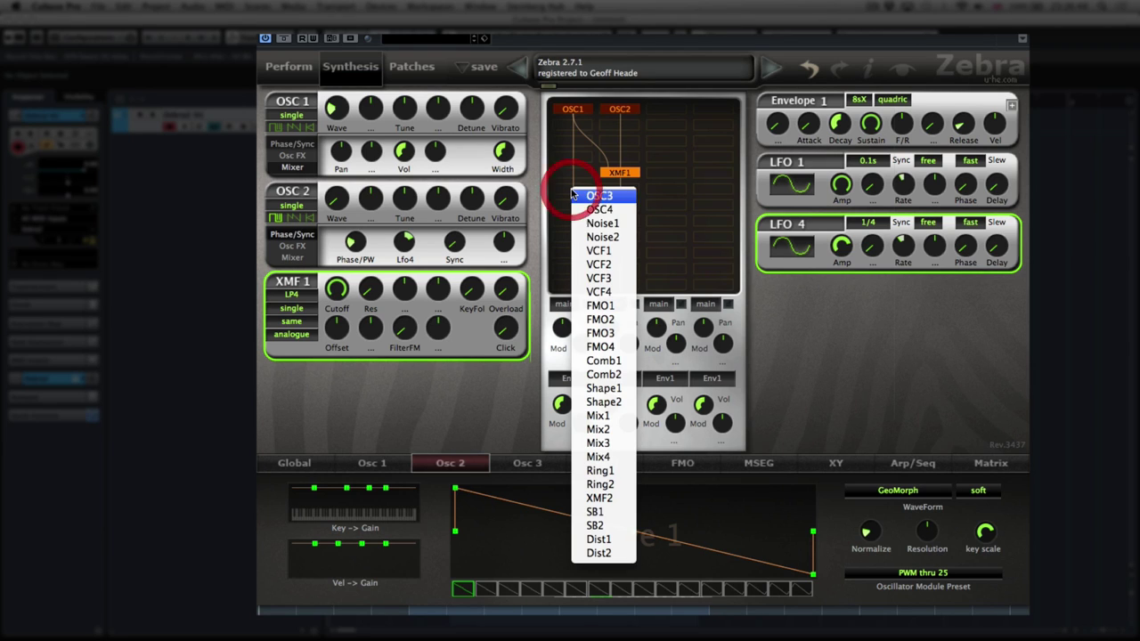
click(607, 253)
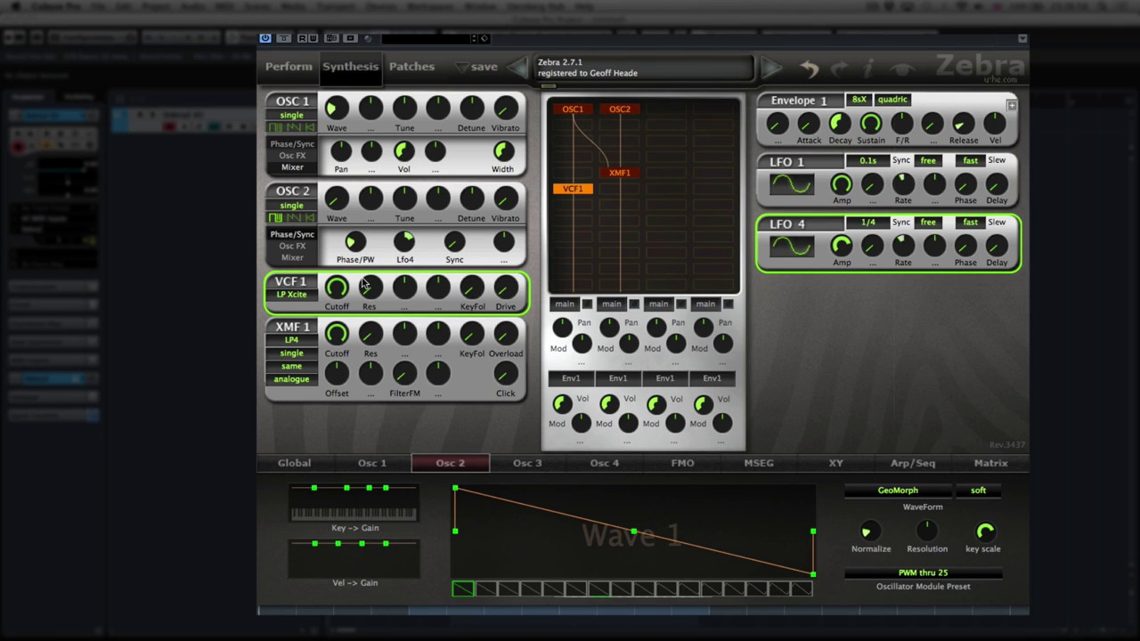
Step: Lower the VCF1 cutoff and set XMF1's to 36, then open both again, with XMF1's cutoff at 150
drag(337, 286, 311, 420)
drag(334, 365, 327, 448)
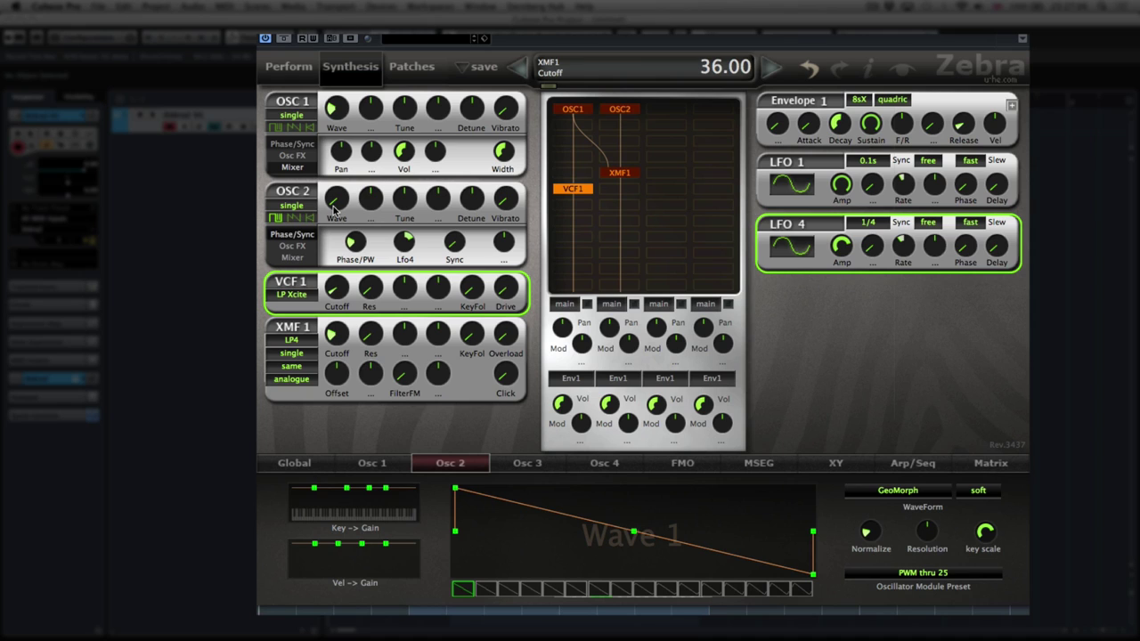
drag(339, 296, 339, 168)
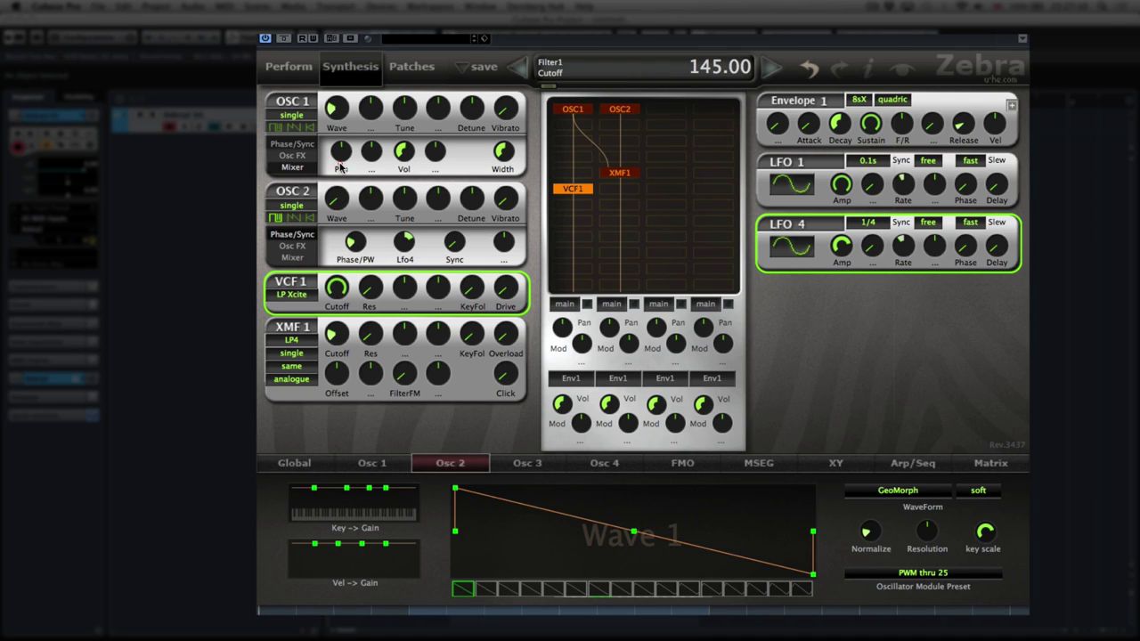
click(339, 289)
drag(337, 333, 344, 232)
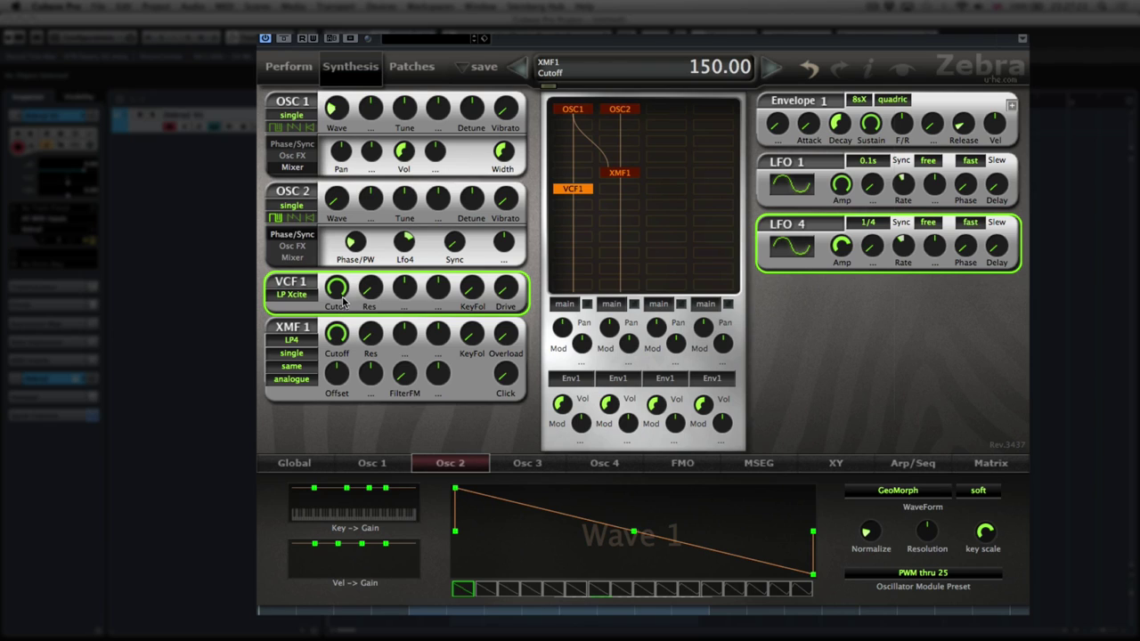
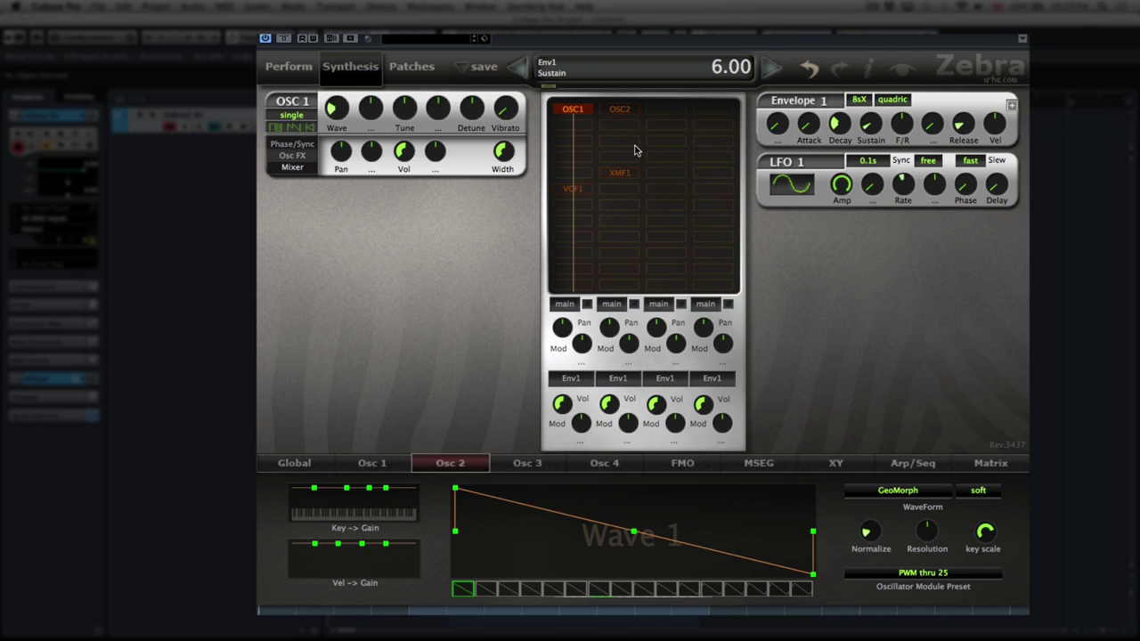
Step: Re-enable OSC2 in the grid and assign Env2 as the second lane's volume envelope
click(620, 110)
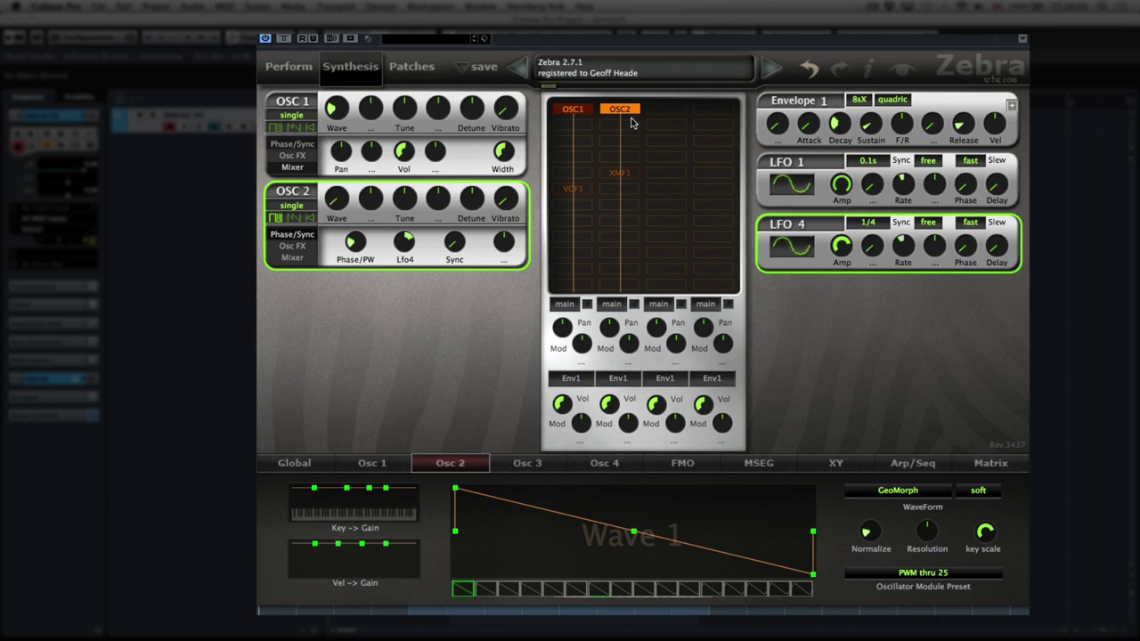
click(619, 380)
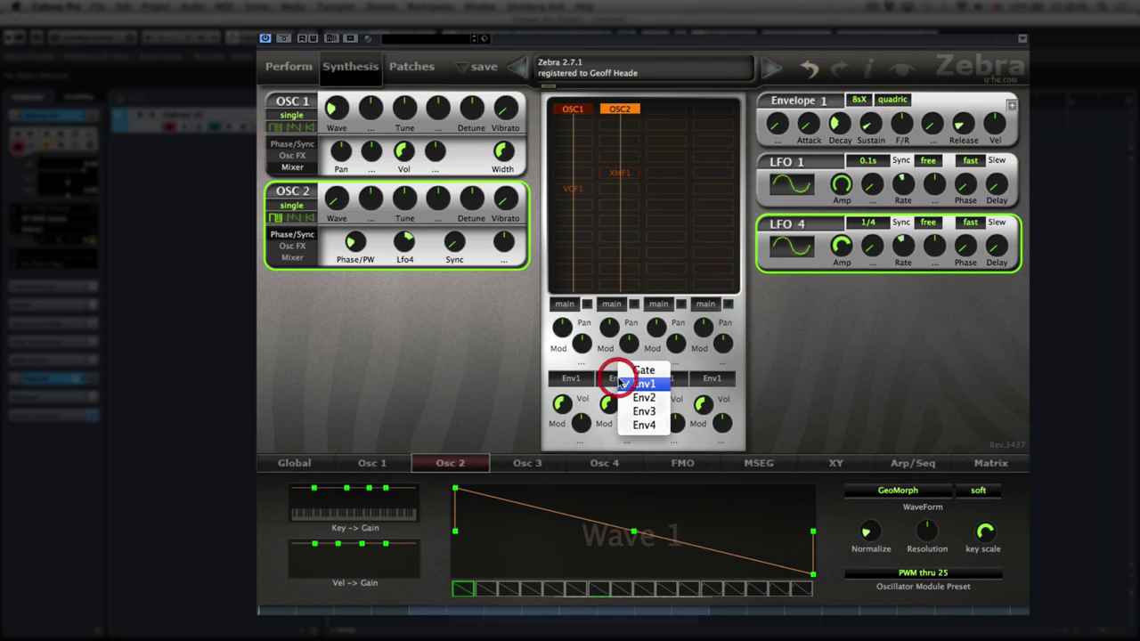
click(637, 398)
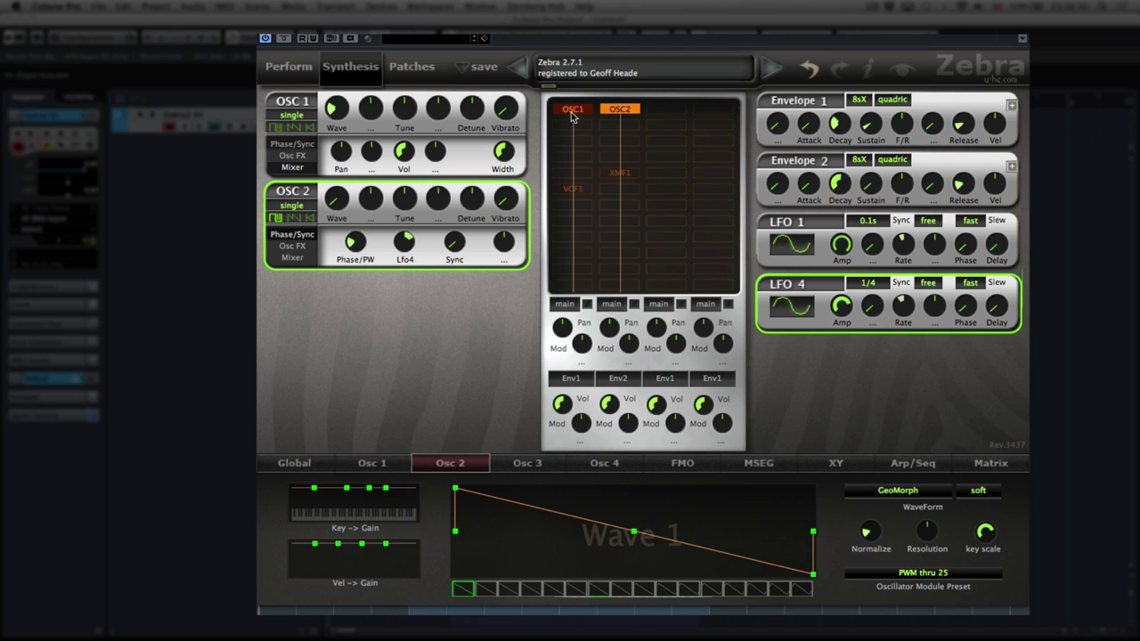
Step: Bypass OSC1, shape Envelope 2 with a higher Sustain, Release 67 and Decay 30, and reduce OSC2's Lfo4 modulation depth
click(572, 111)
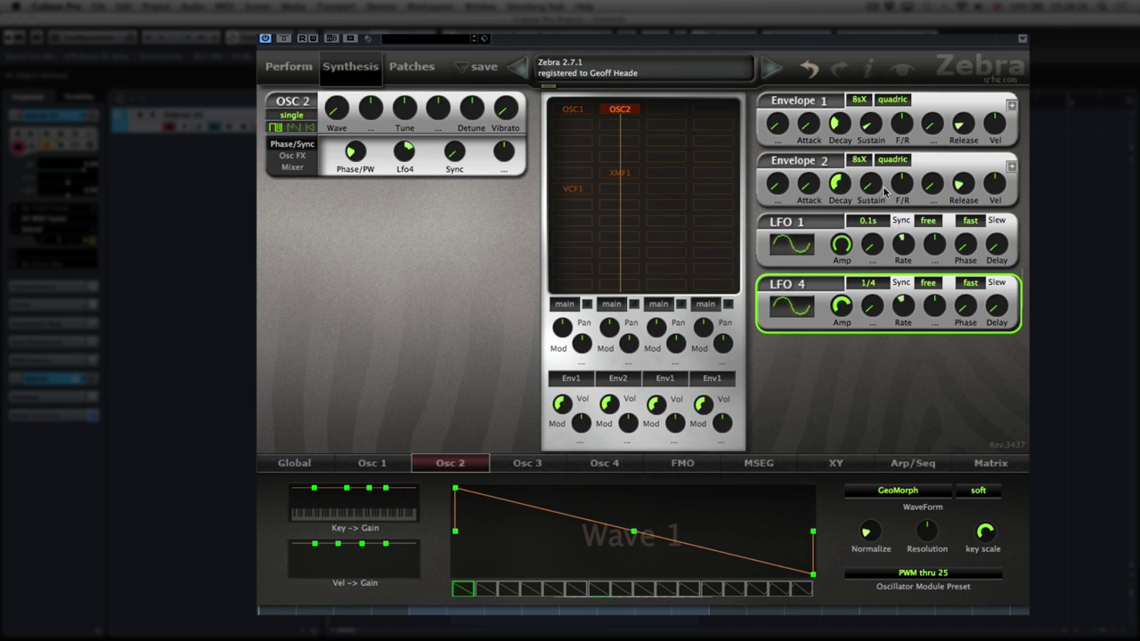
drag(871, 184, 877, 98)
drag(962, 191, 962, 108)
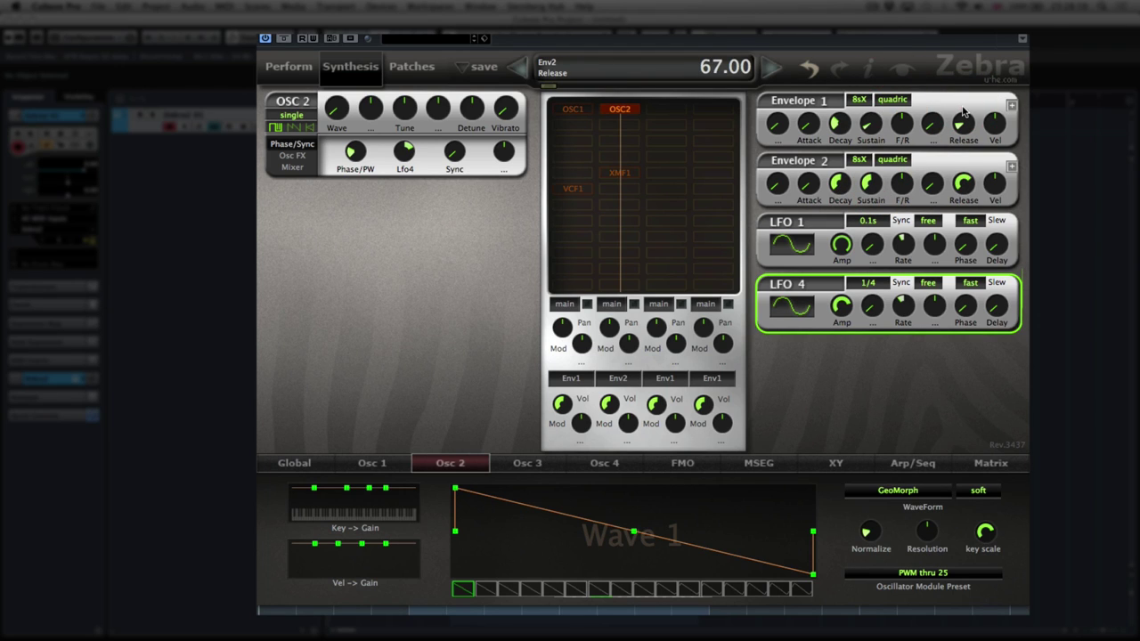
drag(838, 185, 838, 219)
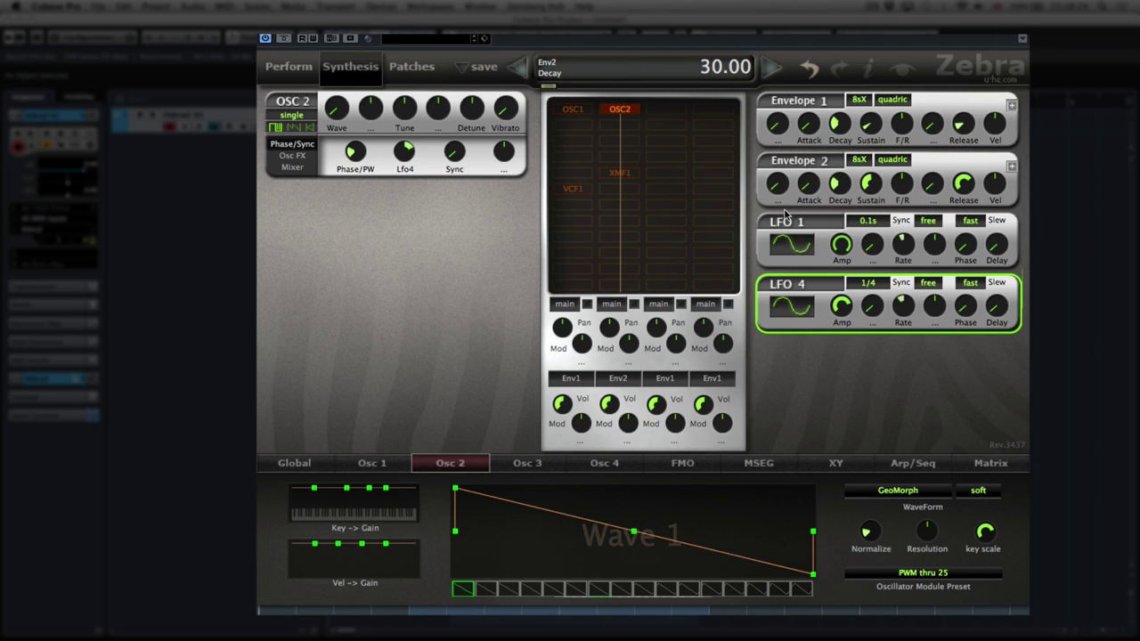
drag(405, 157, 441, 161)
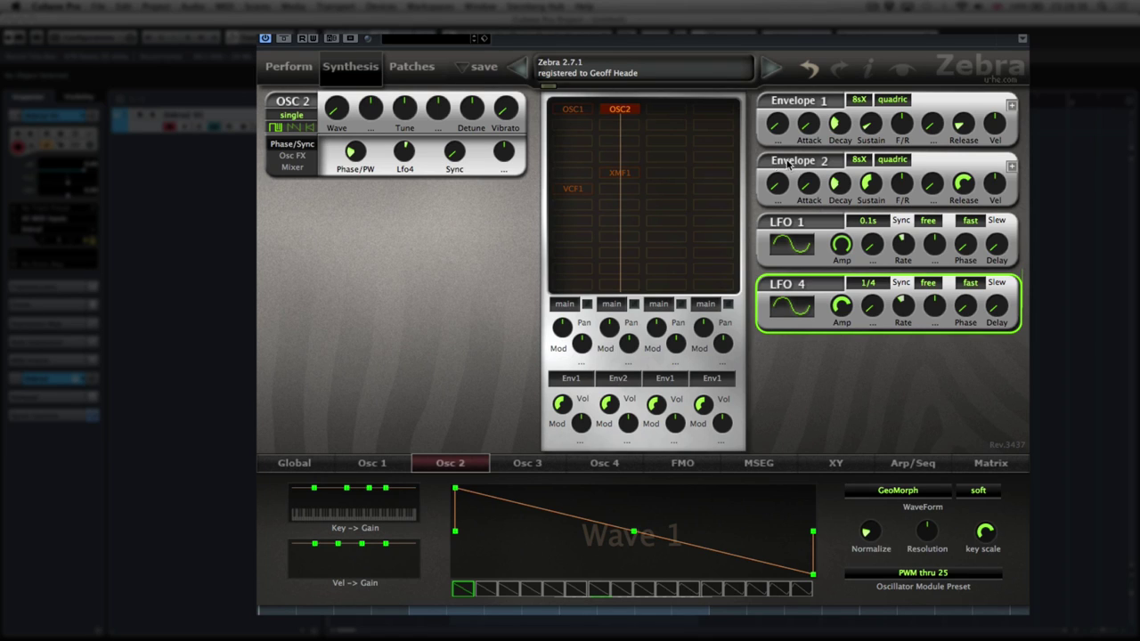
Step: Re-enable OSC1 with OSC2 bypassed, tune OSC1 down and raise its mixer volume
click(574, 113)
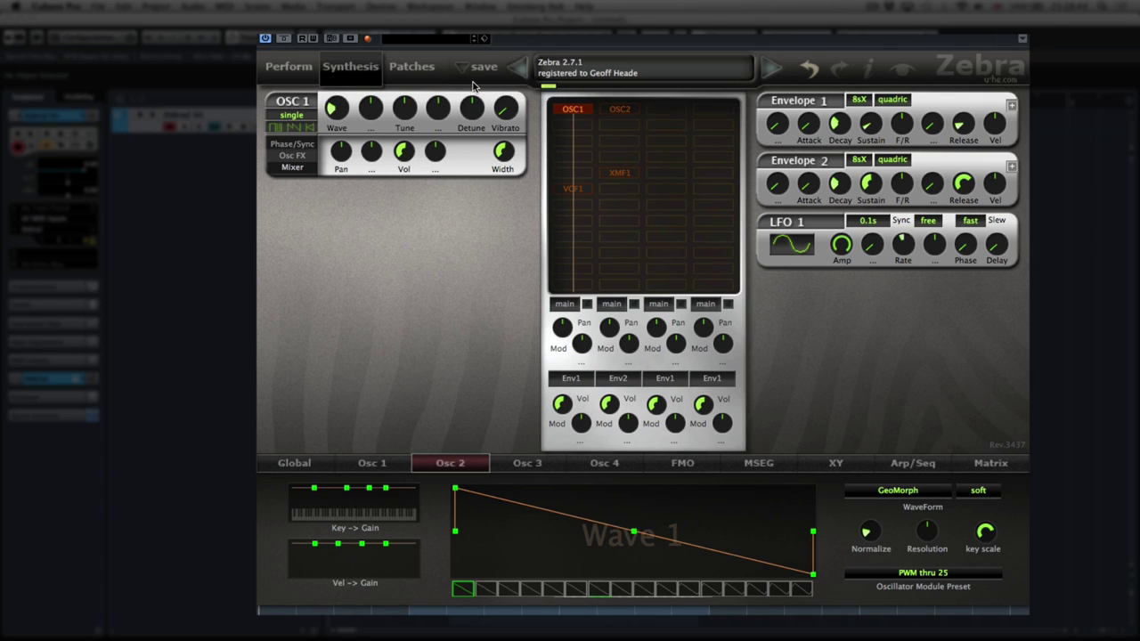
scroll(408, 111, down, 11)
drag(400, 153, 399, 129)
Step: Re-enable OSC2, VCF1 and XMF1 in the grid, and raise OSC2's tuning
click(619, 110)
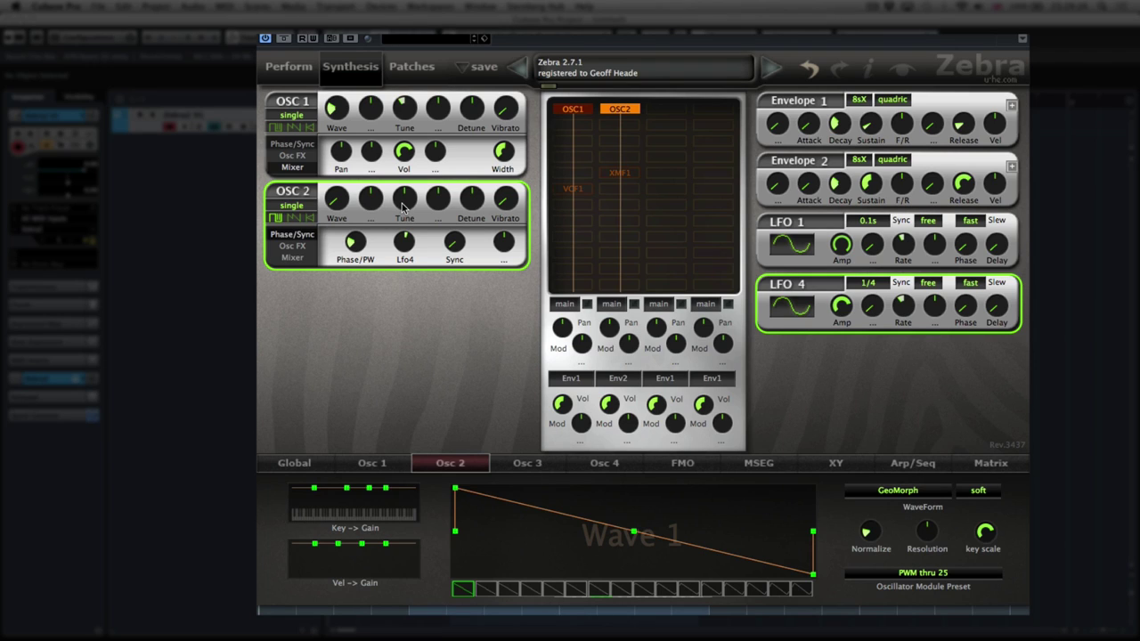
scroll(404, 206, up, 7)
click(576, 190)
click(615, 175)
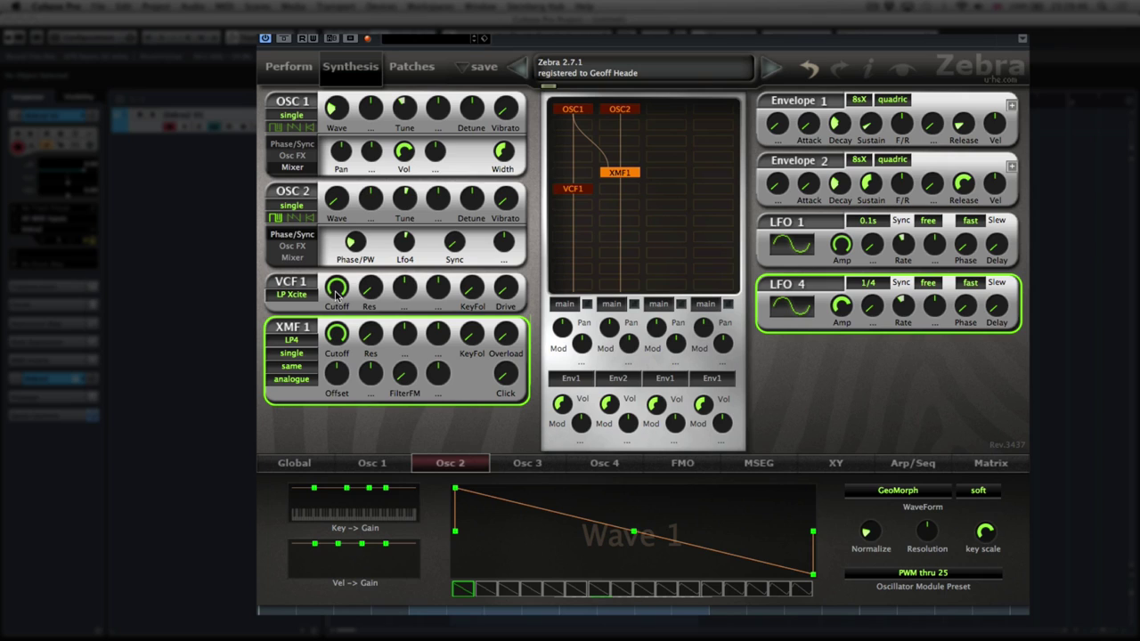
Step: Lower VCF1's cutoff to about 99 and adjust XMF1's cutoff
drag(336, 294, 327, 335)
mouse_move(340, 301)
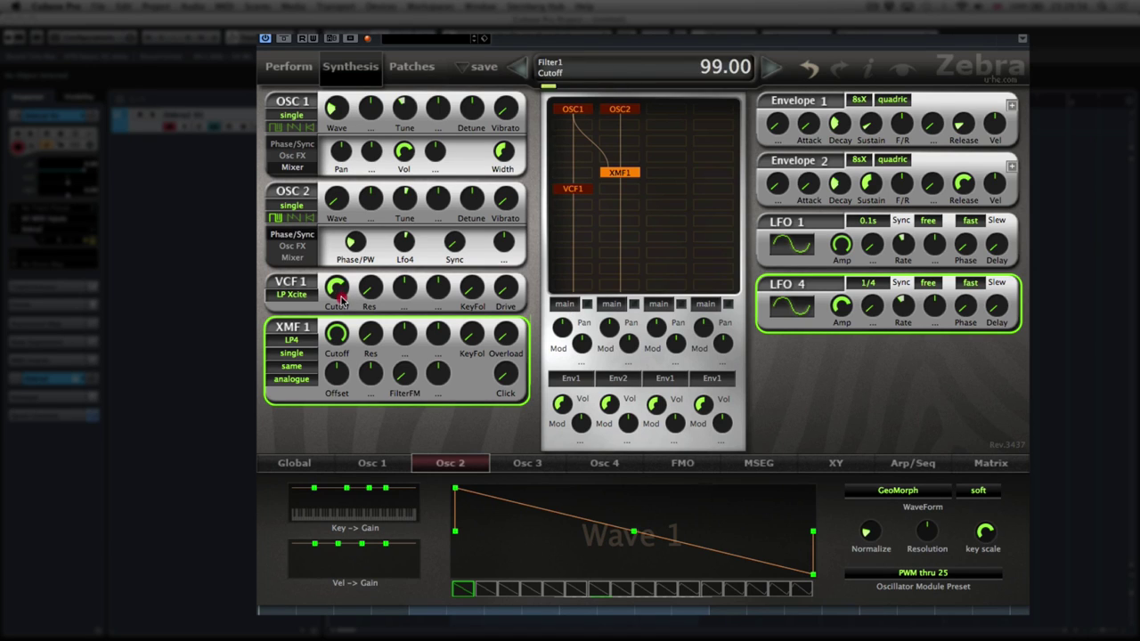
mouse_move(340, 301)
mouse_down()
mouse_move(340, 312)
mouse_move(341, 301)
mouse_up()
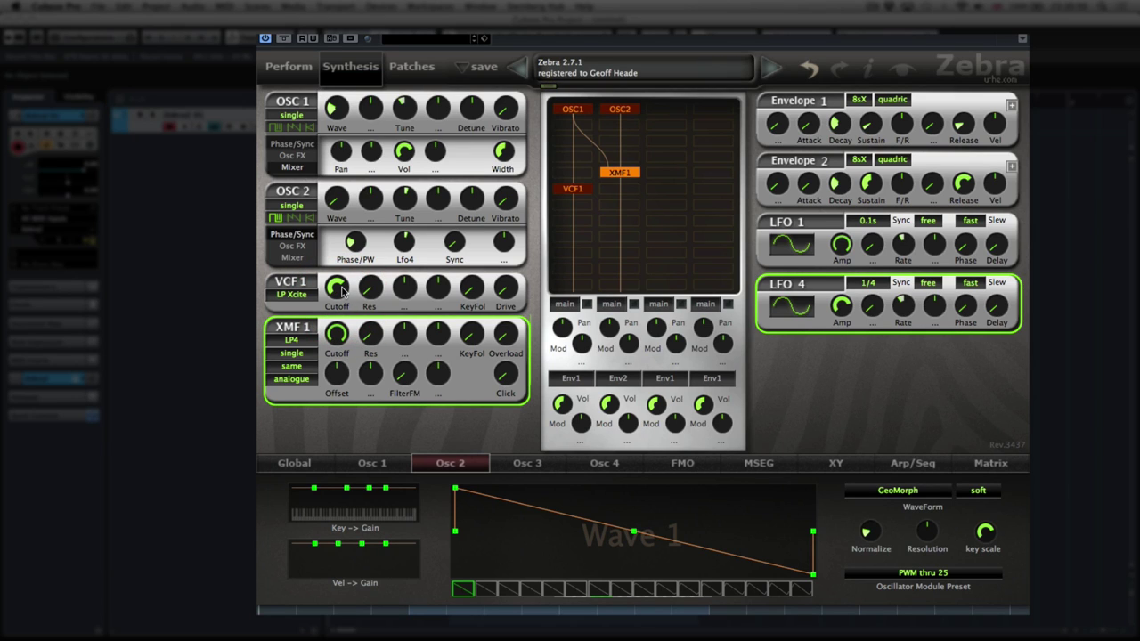
drag(342, 292, 343, 293)
mouse_move(336, 360)
mouse_move(336, 361)
mouse_down()
mouse_move(336, 378)
mouse_move(340, 336)
mouse_move(343, 352)
mouse_up()
Step: Assign Lfo4 as XMF1's first cutoff modulation source and raise its depth
click(408, 343)
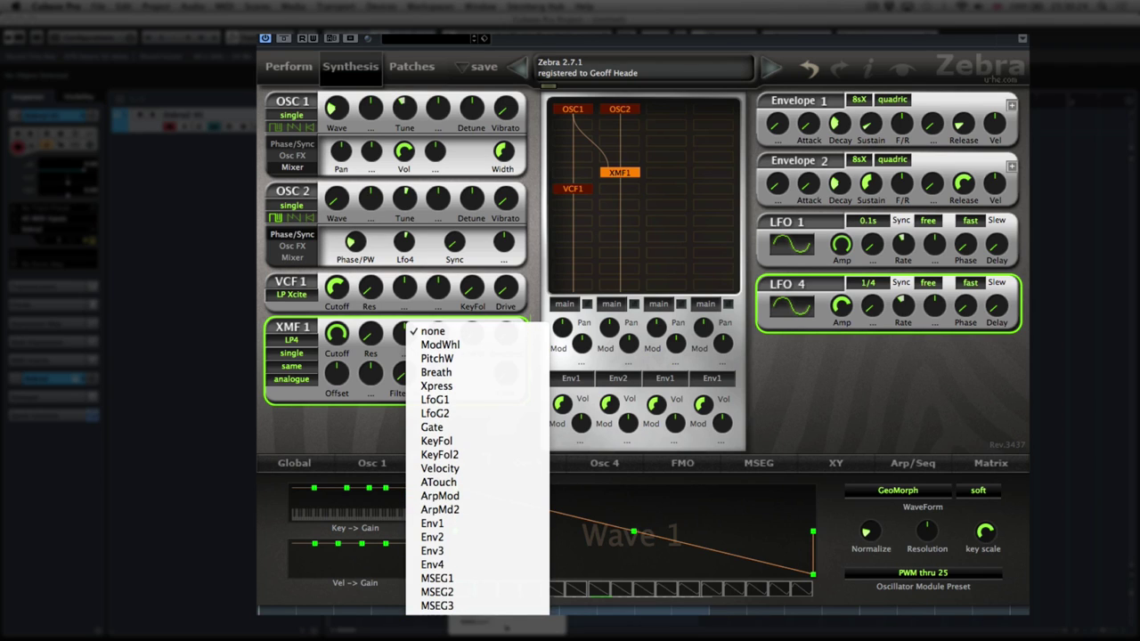
click(433, 590)
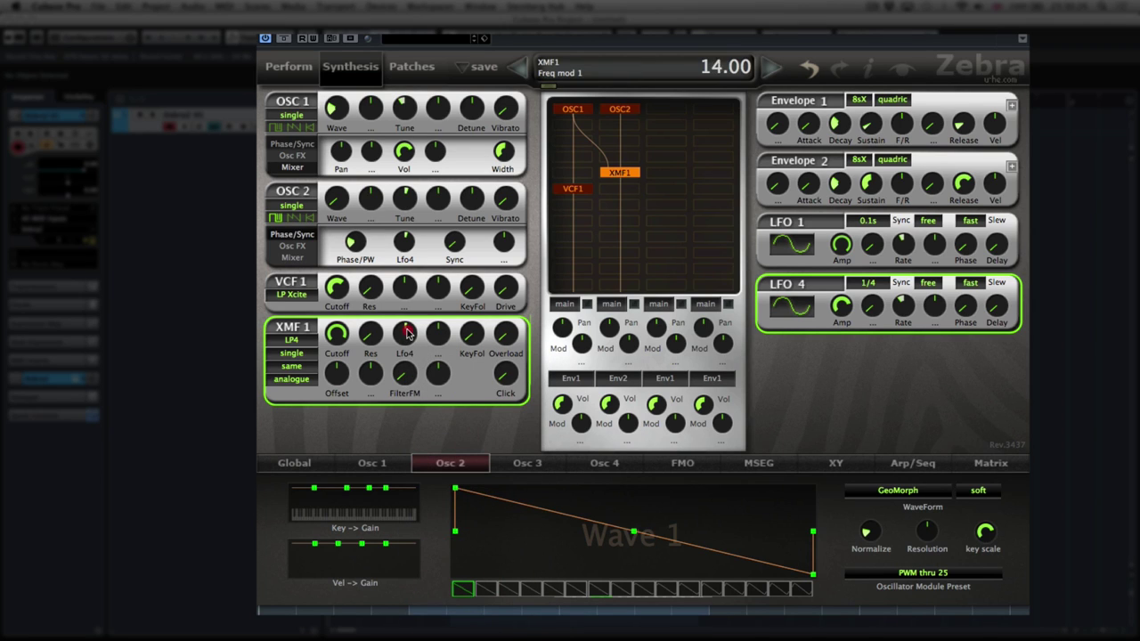
drag(407, 333, 408, 326)
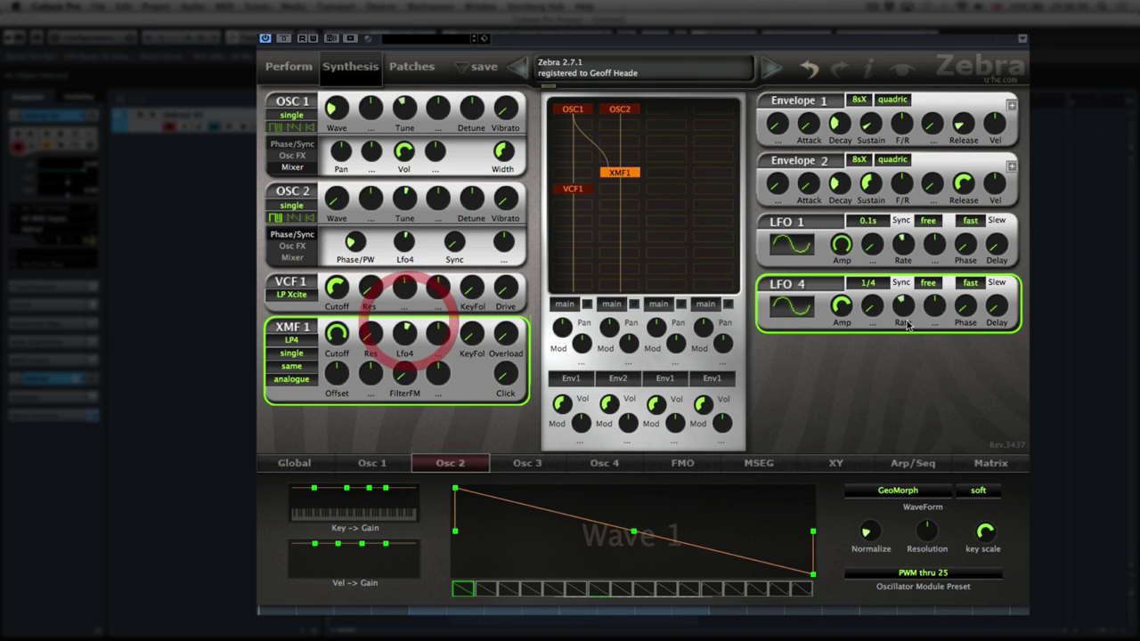
Step: Set LFO 4's sync to 1/16, and reduce its amplitude and the Lfo4 modulation depth on XMF1
click(877, 285)
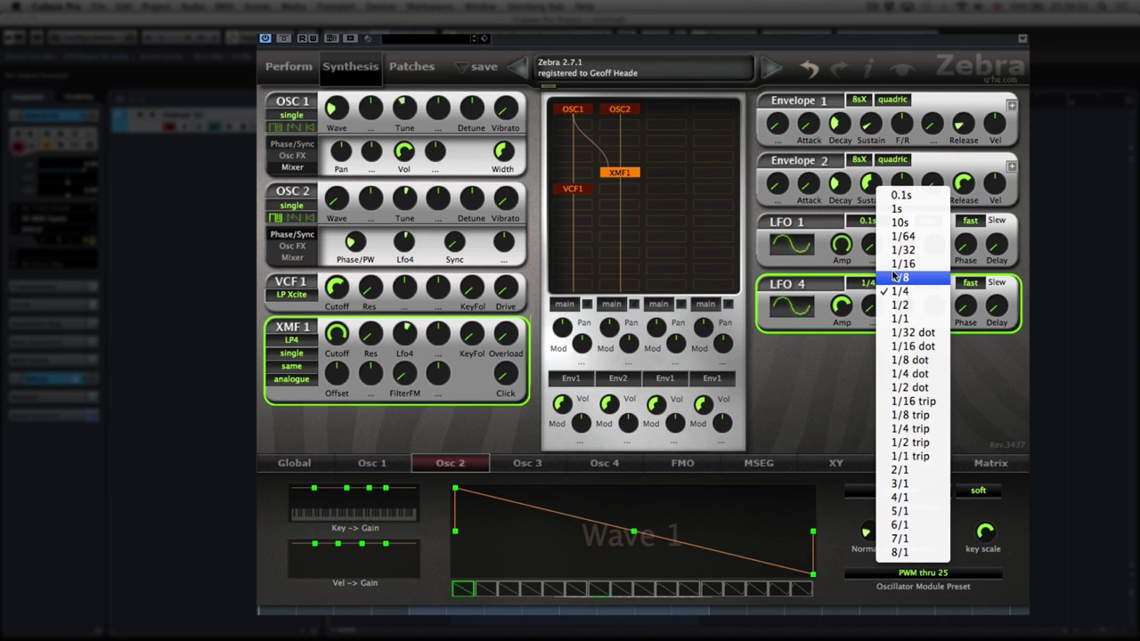
click(894, 266)
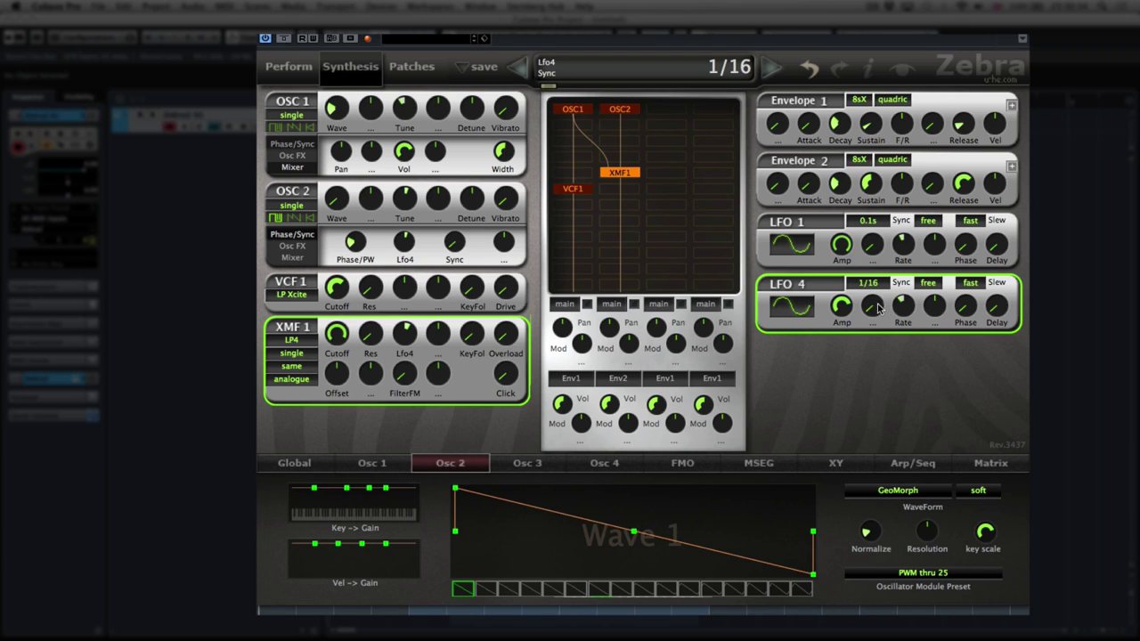
drag(405, 331, 454, 333)
drag(840, 305, 816, 385)
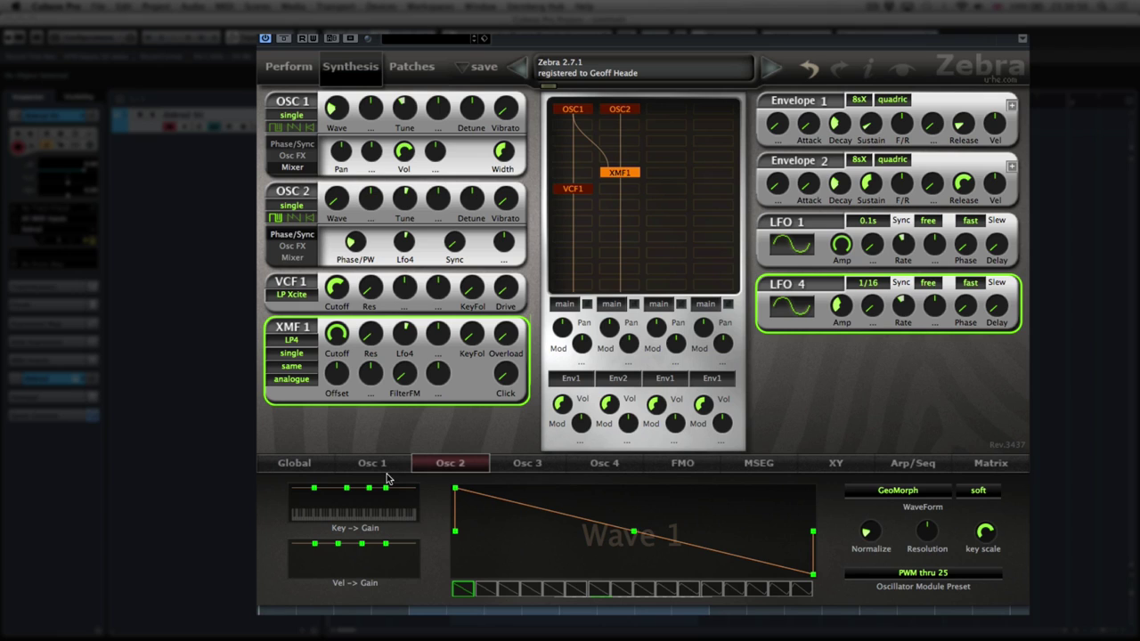
Step: In the global settings view, route the second lane's output to bus1 and raise the Return1 level slightly
click(294, 463)
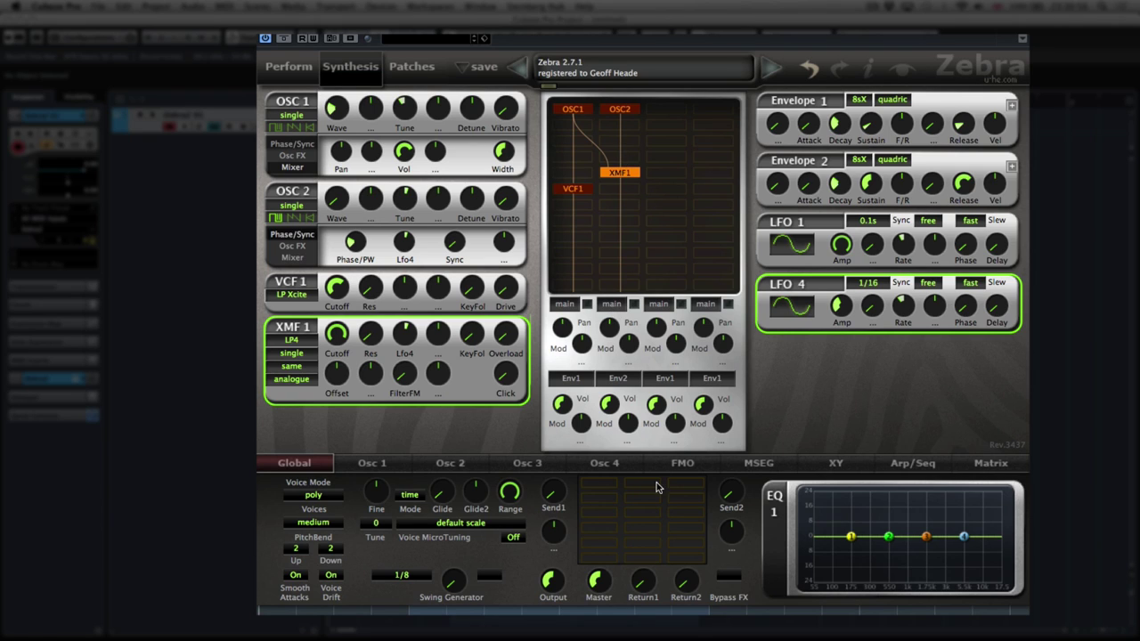
click(618, 306)
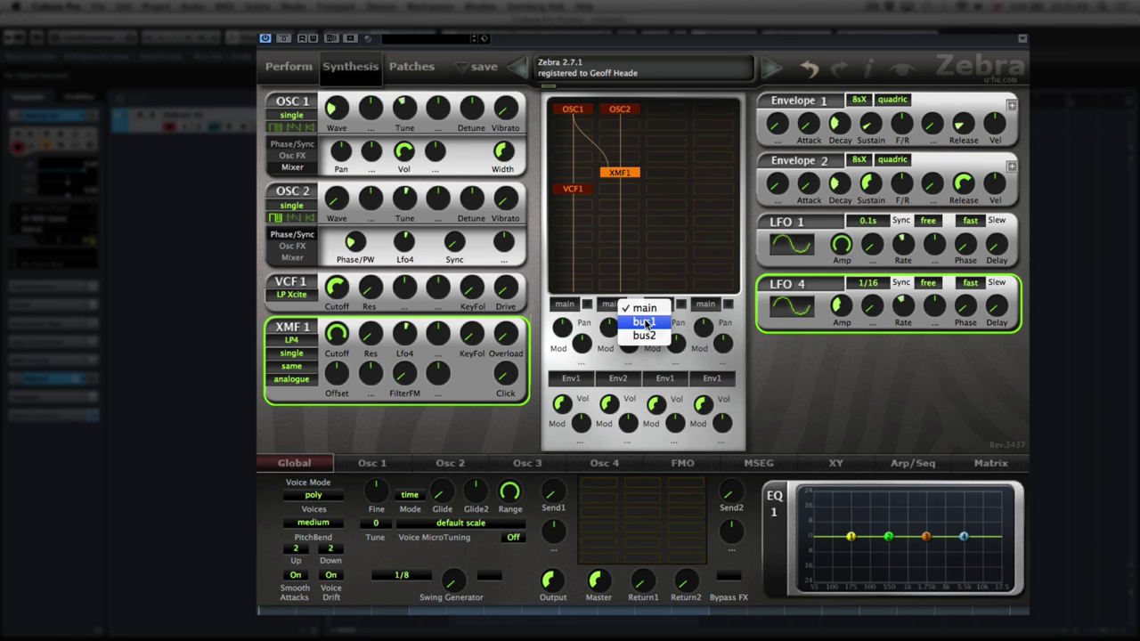
click(645, 323)
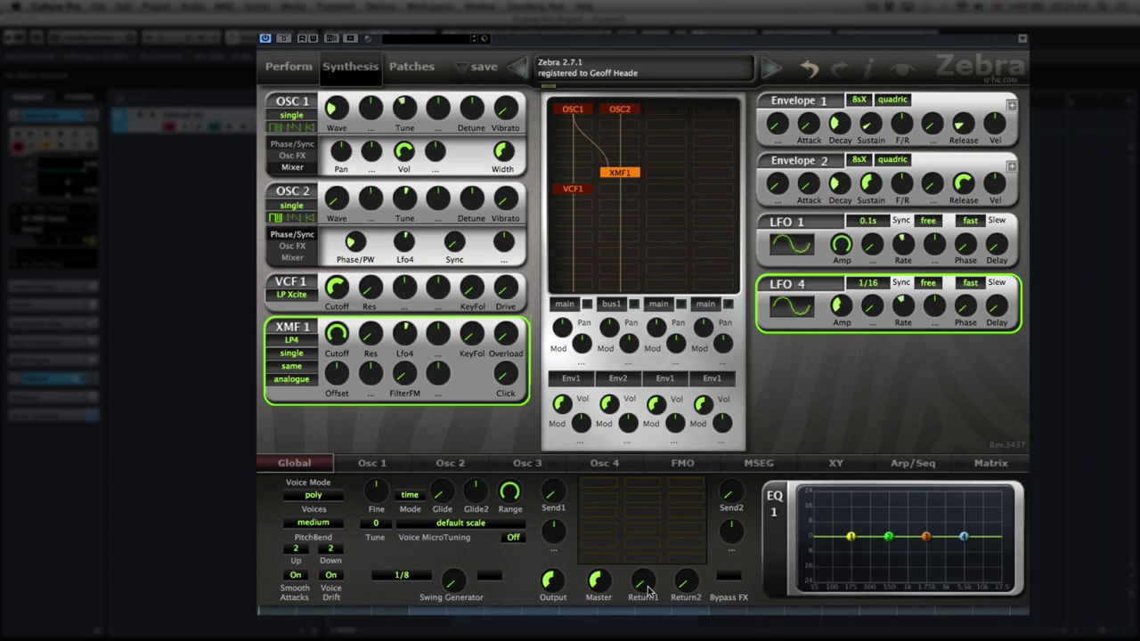
drag(647, 590, 644, 567)
click(658, 304)
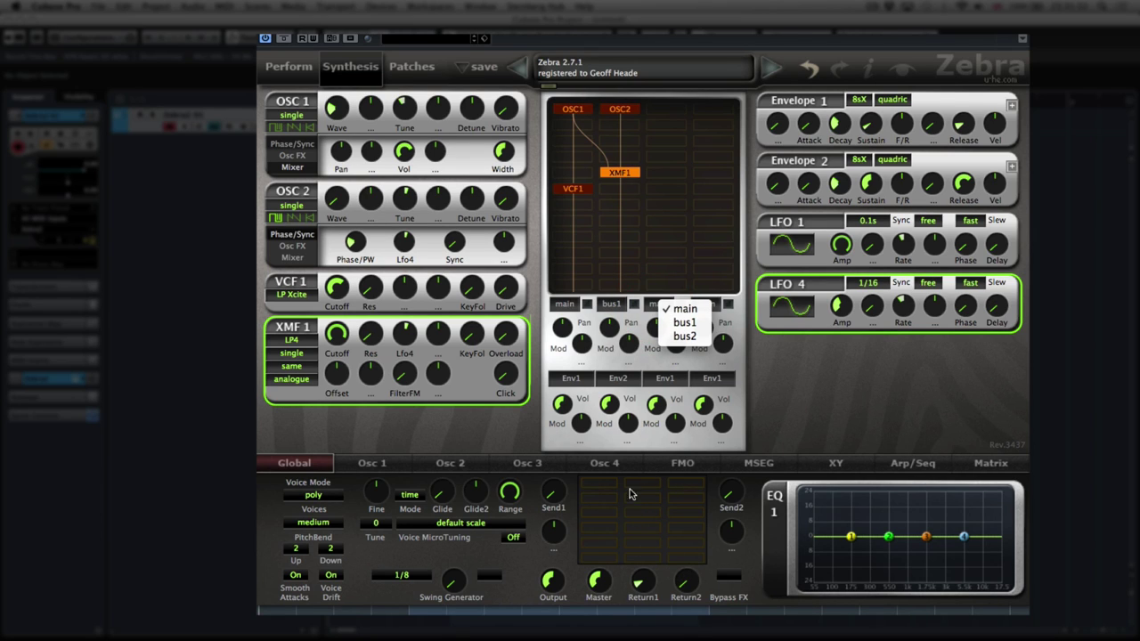
click(623, 601)
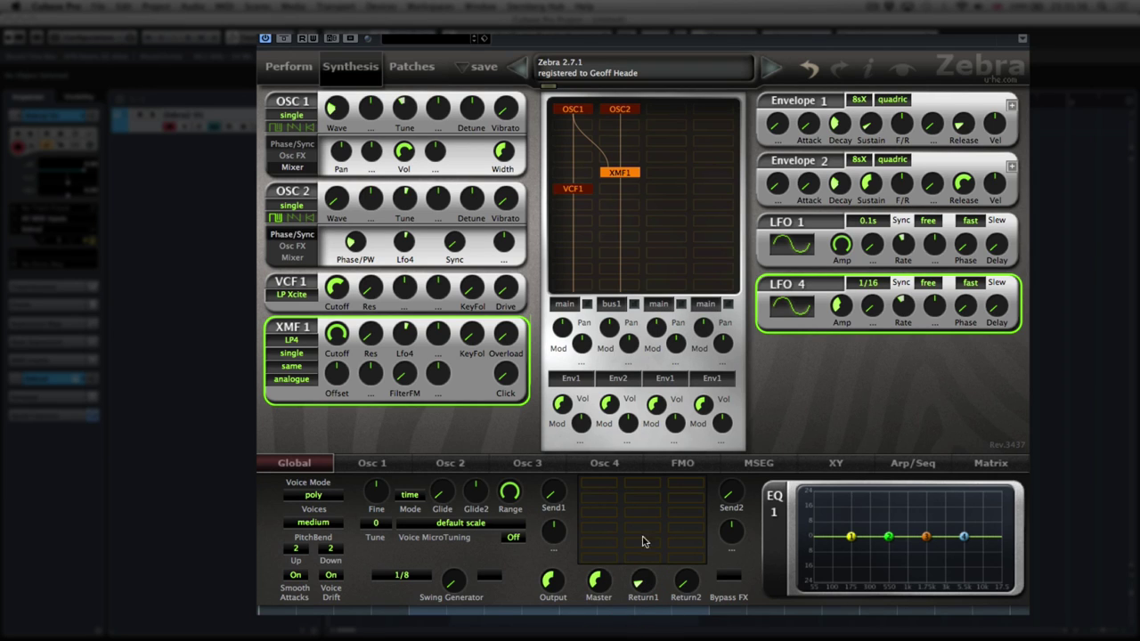
Step: Raise Return1 to about half and add Rev1 to the first slot of the effects grid's middle lane
click(643, 580)
drag(643, 581, 647, 542)
click(642, 488)
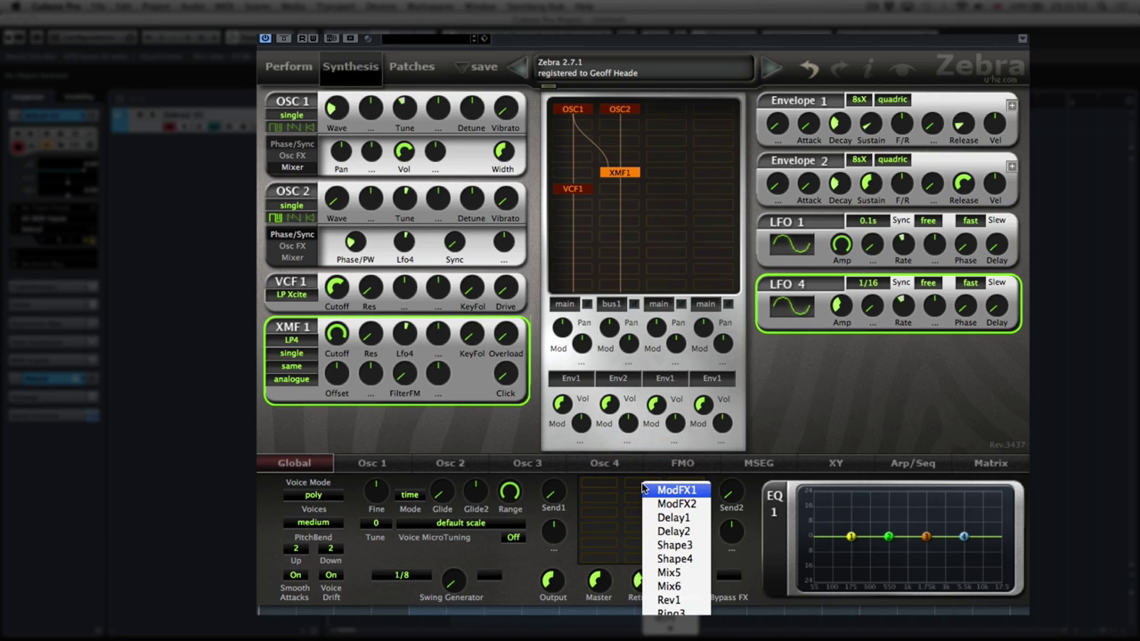
click(670, 600)
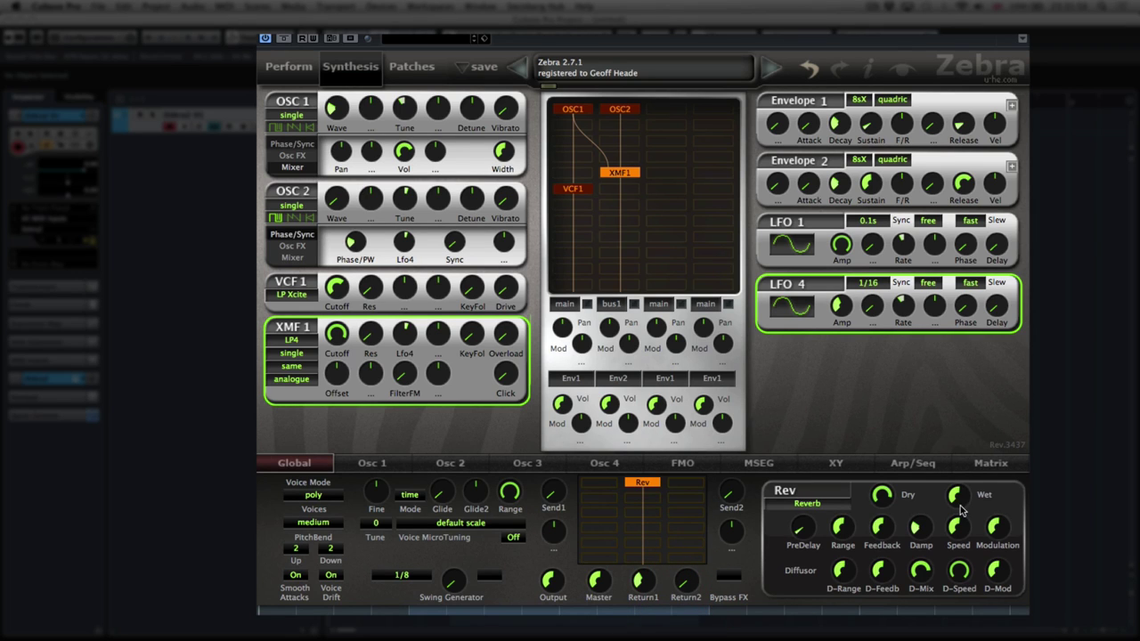
click(955, 497)
Step: Mute the second lane and unmute it again to compare the sound with and without it
click(634, 304)
click(634, 304)
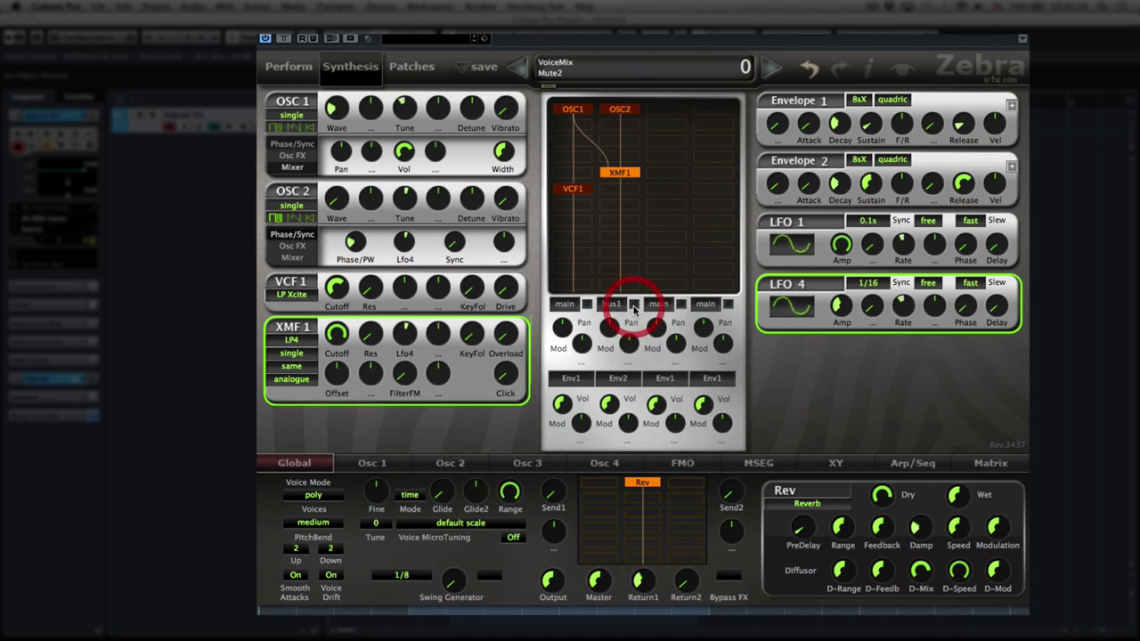